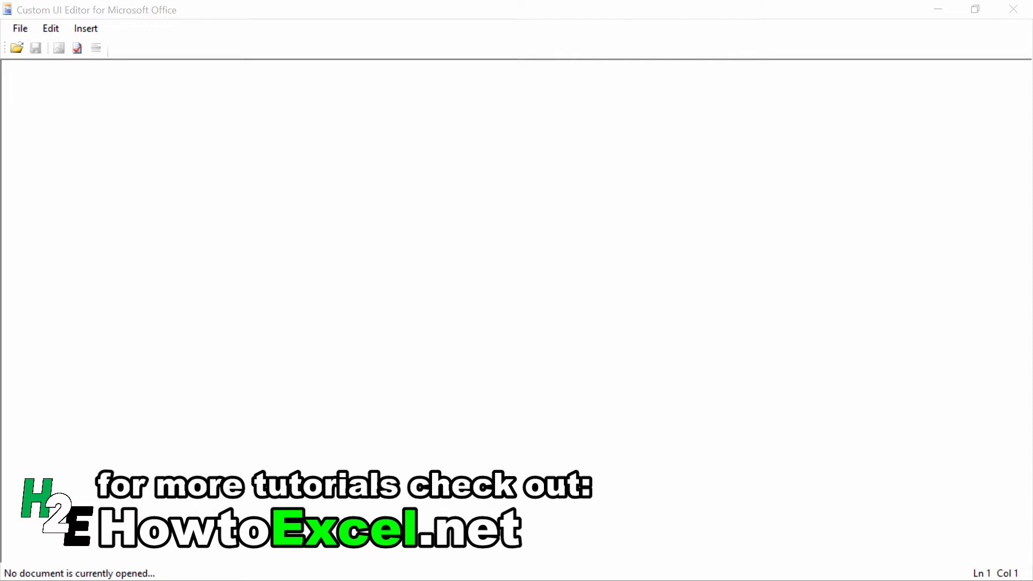
- Load Book1.xlsx from the Temporary folder and insert an Office 2010 customUI14.xml part
click(240, 32)
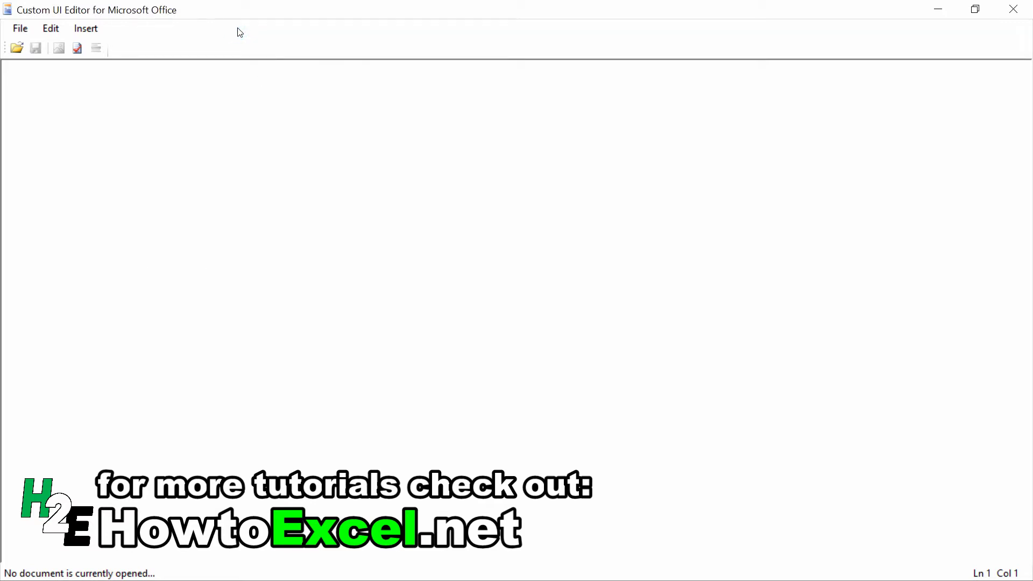
click(20, 49)
click(245, 138)
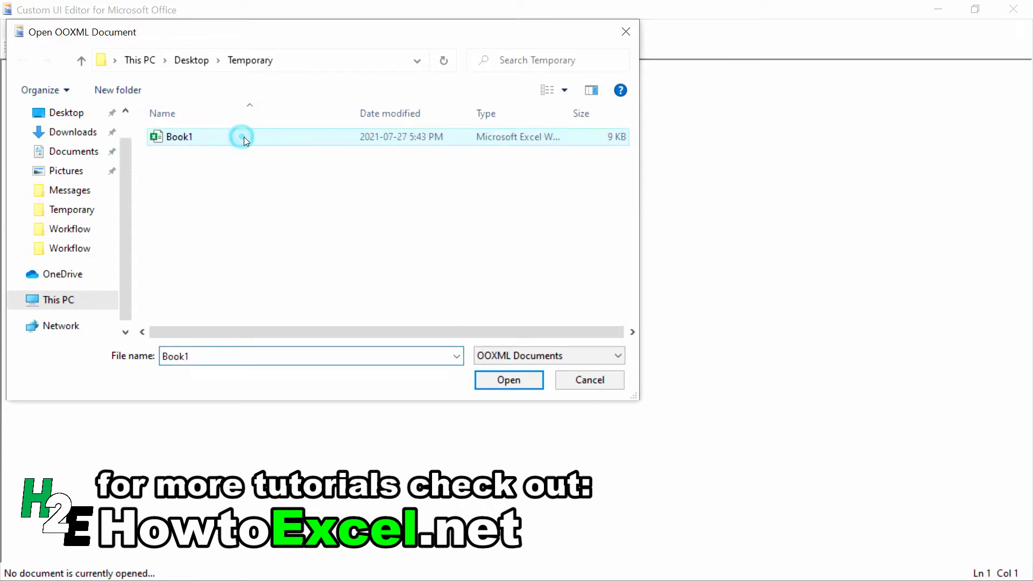
click(508, 379)
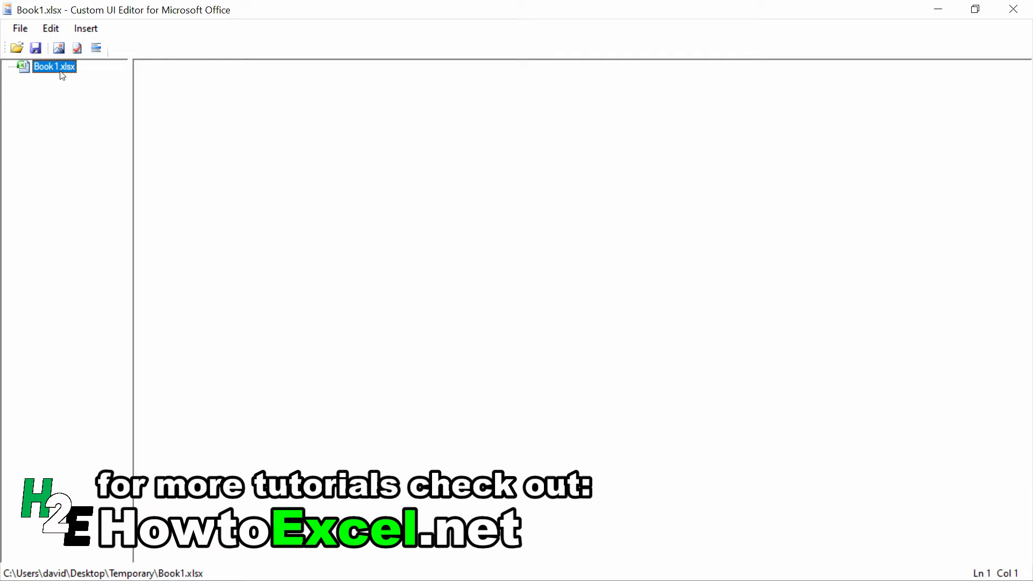
click(94, 32)
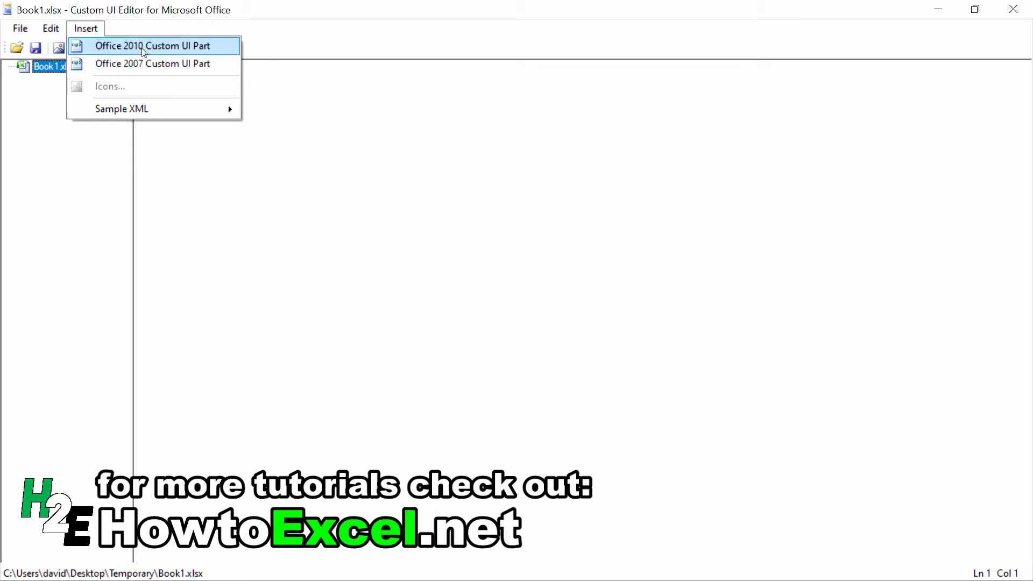
click(177, 50)
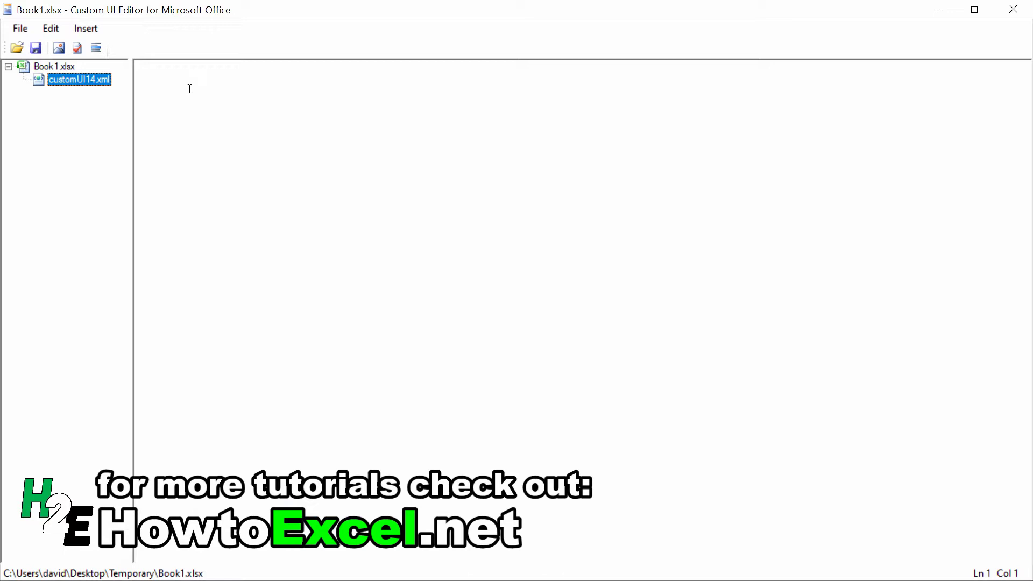
- Insert the Custom Tab sample XML with a HappyFace Custom Button in Custom Group calling Callback
click(95, 32)
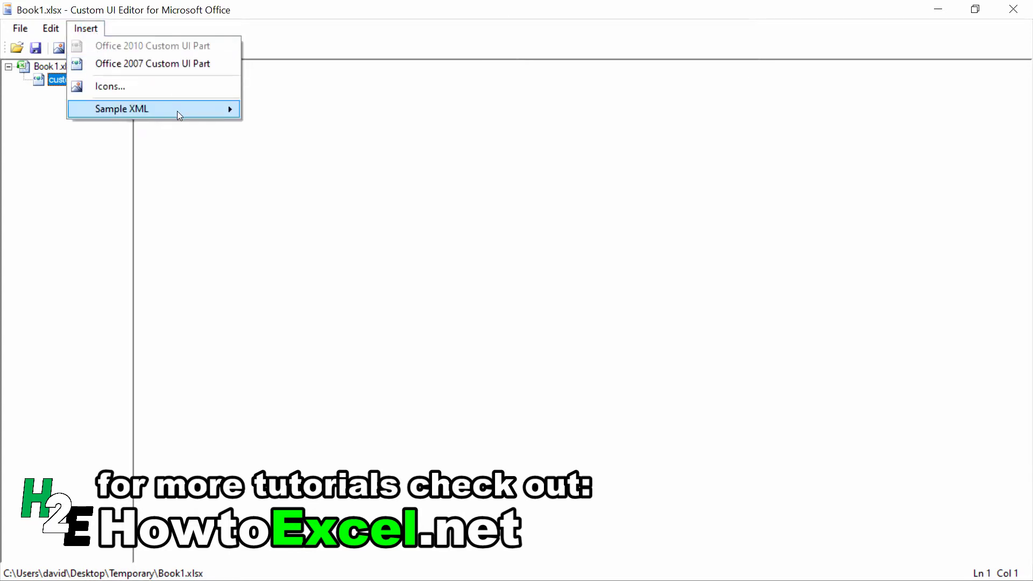
mouse_move(178, 112)
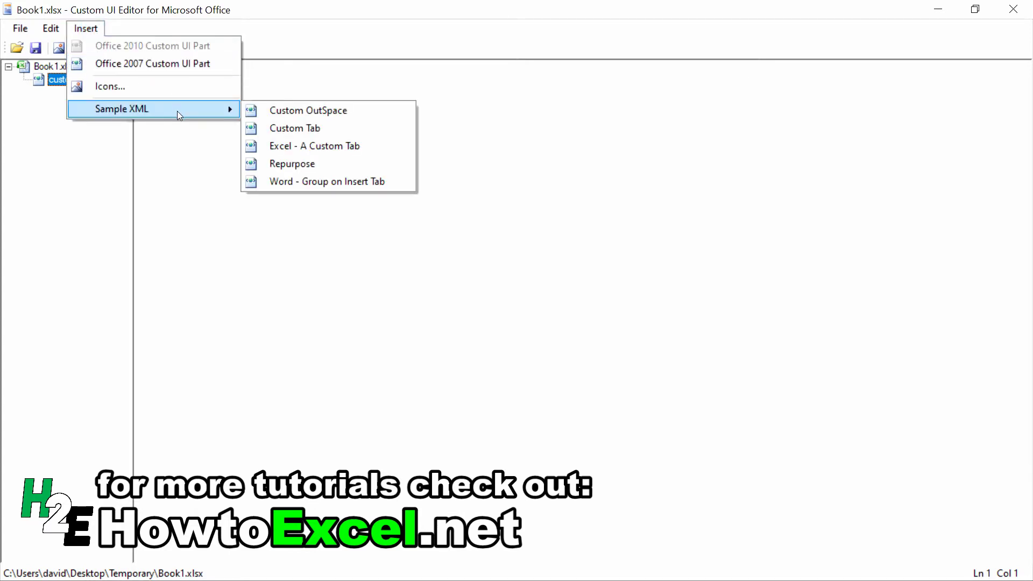
click(326, 131)
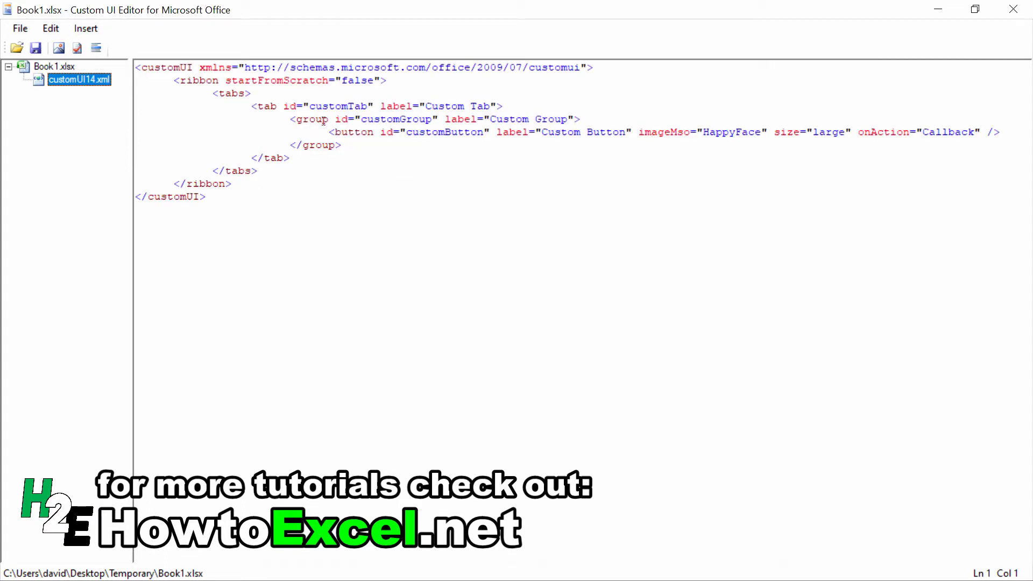
drag(492, 126, 569, 123)
click(484, 122)
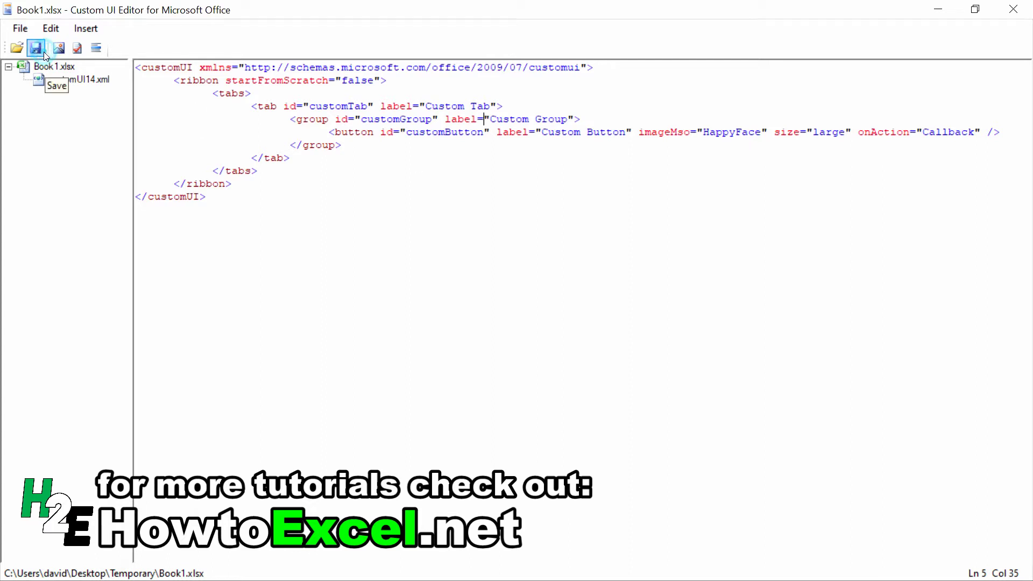
- Close Book1 in the editor, open it in Excel, and view the new Custom Tab
click(20, 28)
click(65, 107)
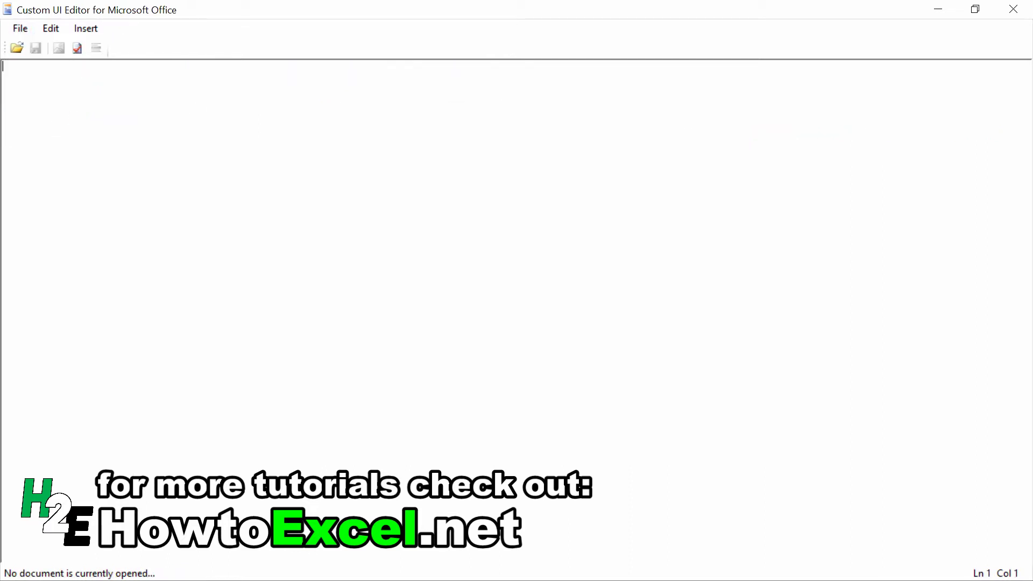
key(alt+Tab)
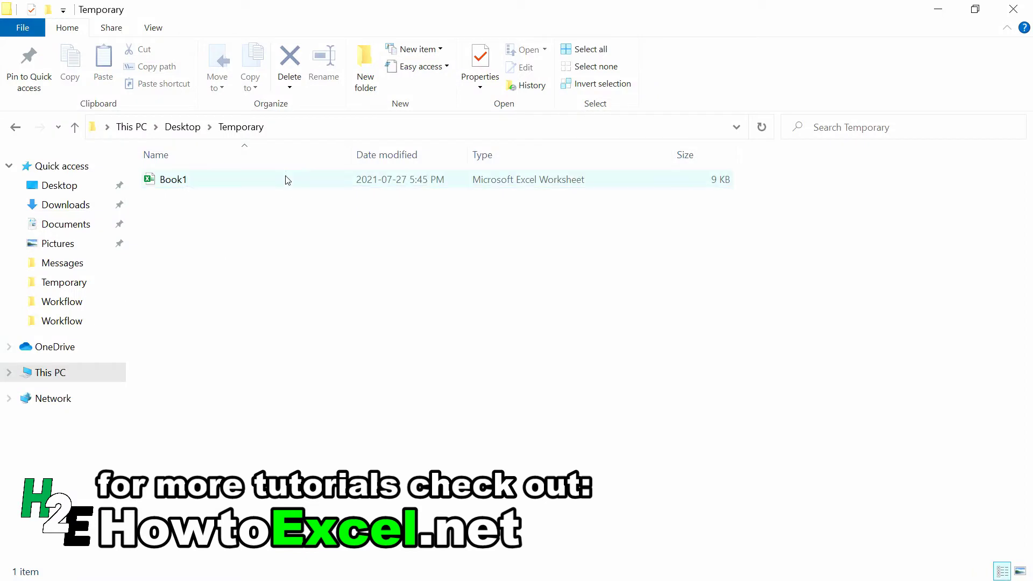
click(291, 178)
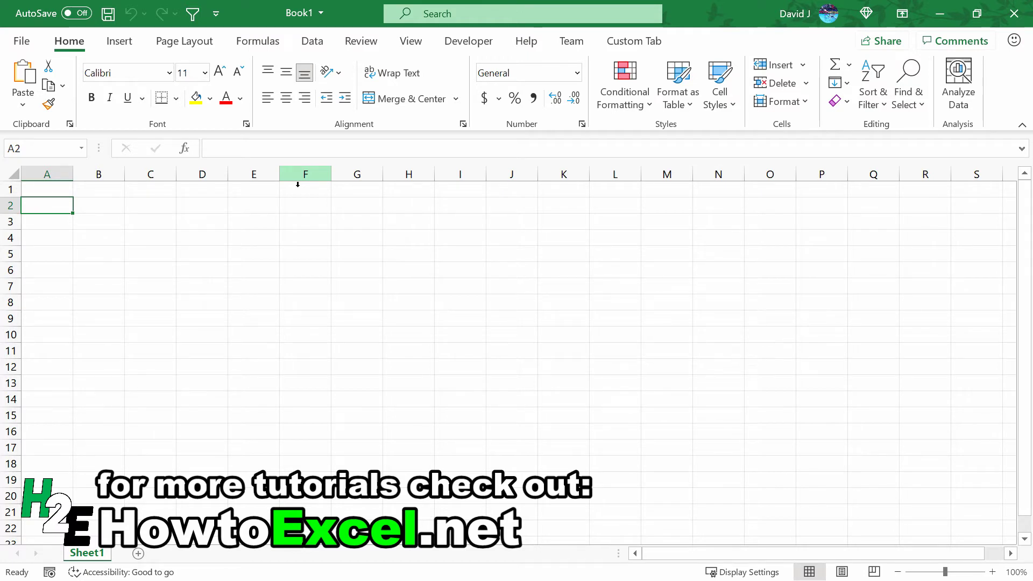
click(640, 43)
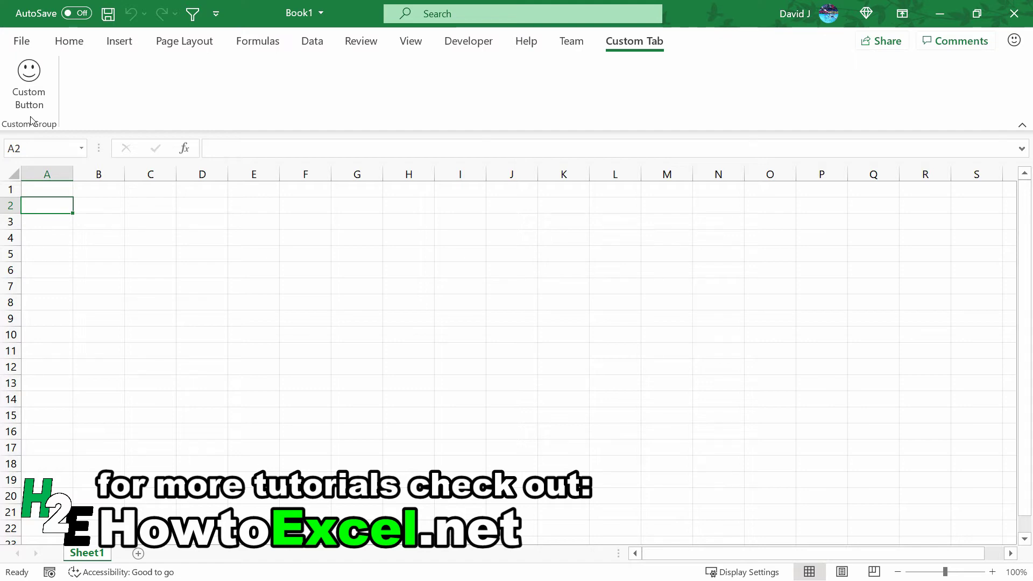
- Close Book1 in Excel and reload Book1.xlsx in the editor to view its customUI14.xml
click(25, 44)
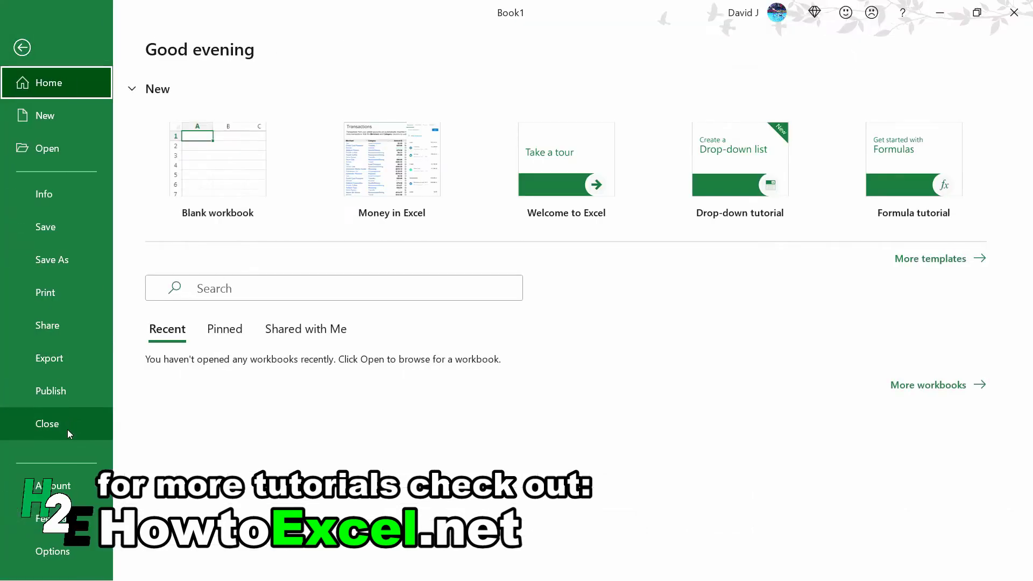
click(53, 424)
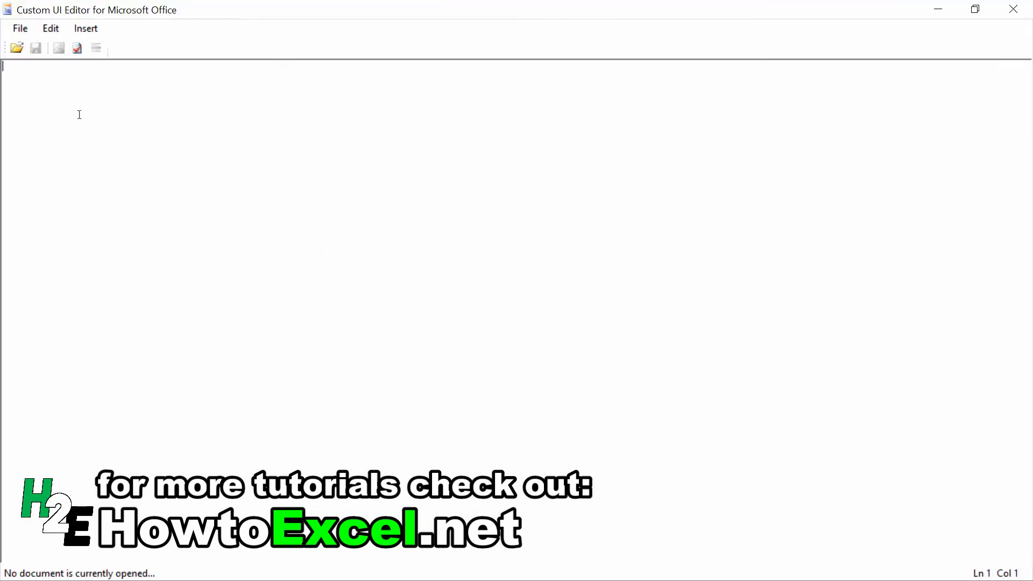
click(17, 48)
double_click(183, 139)
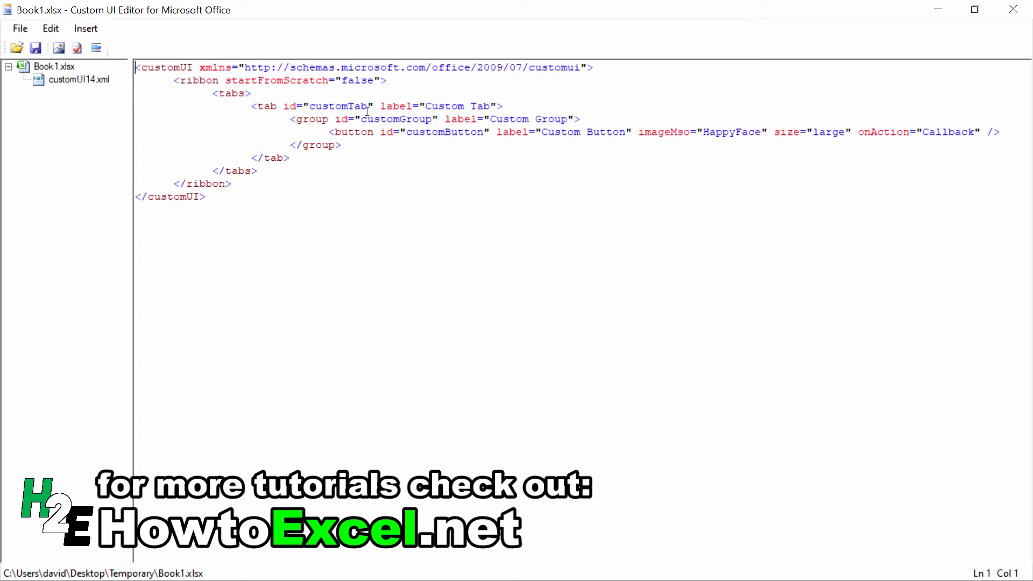
- Change the tab line to idMso="TabHome" and delete its label="Custom Tab" attribute
click(299, 106)
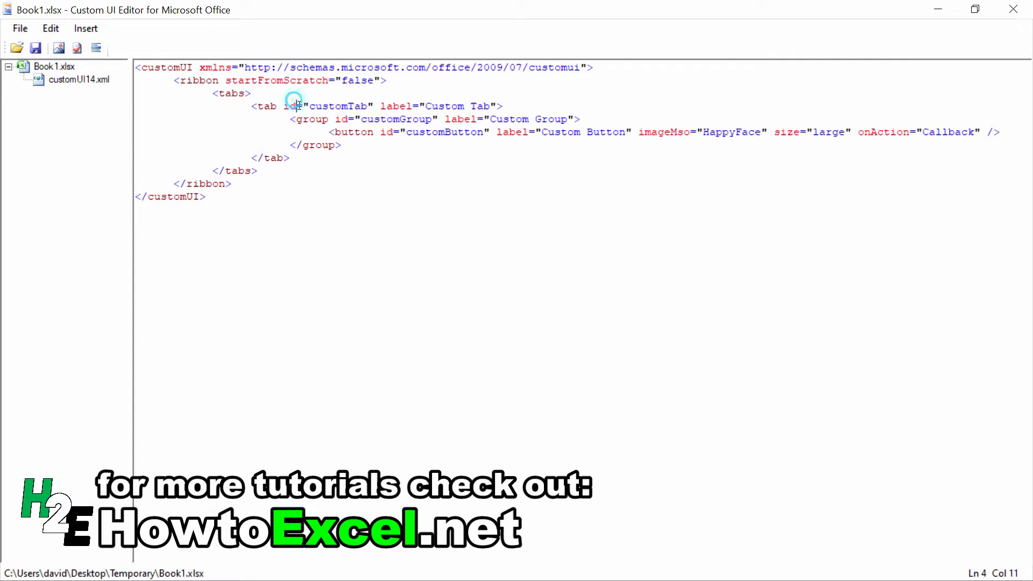
text(Mso)
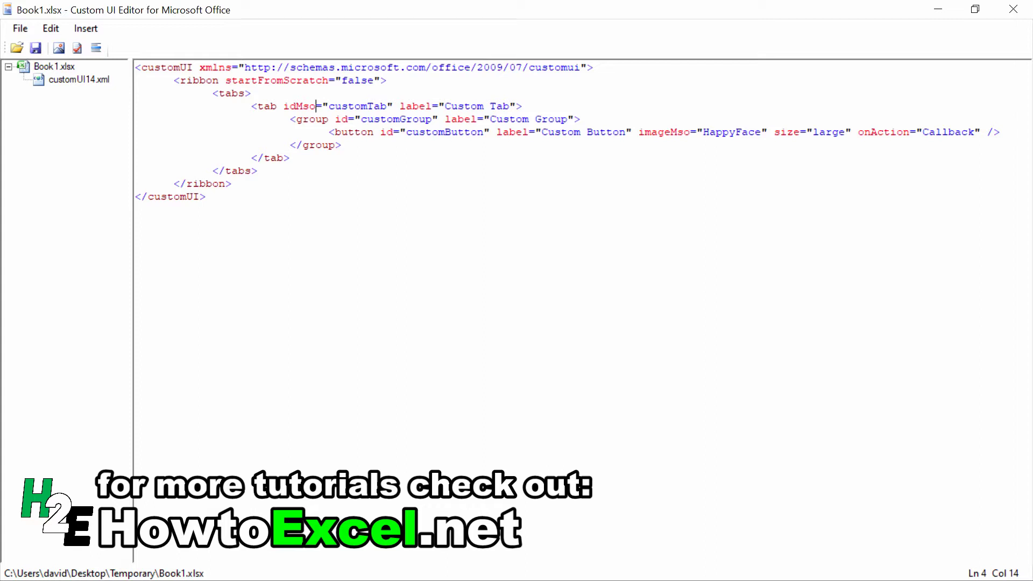
key(Right)
key(Right)
key(Delete)
key(Delete)
key(Delete)
key(Delete)
key(Delete)
key(Delete)
key(Delete)
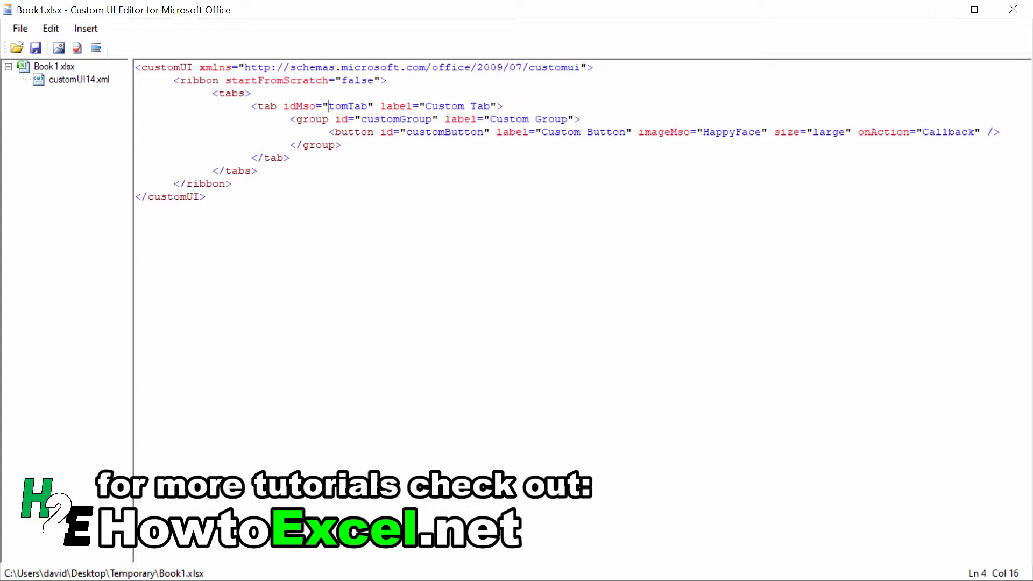
key(Delete)
key(Delete)
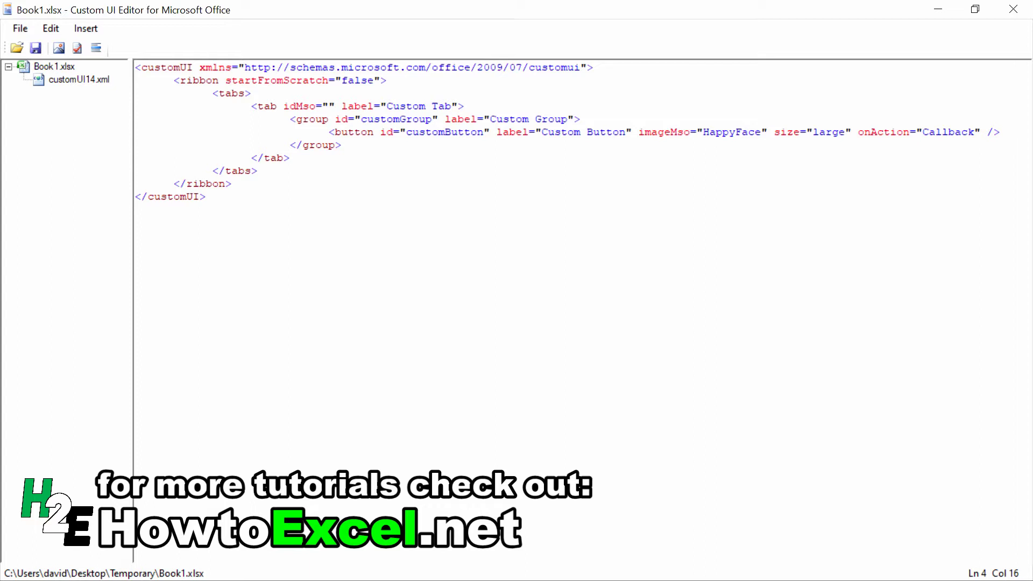
text(TabH)
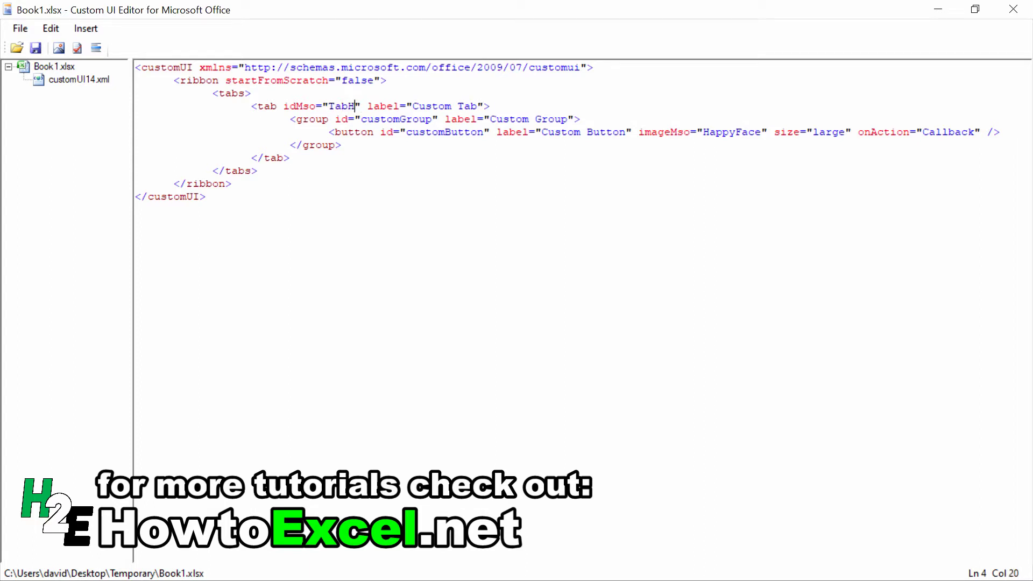
text(ome)
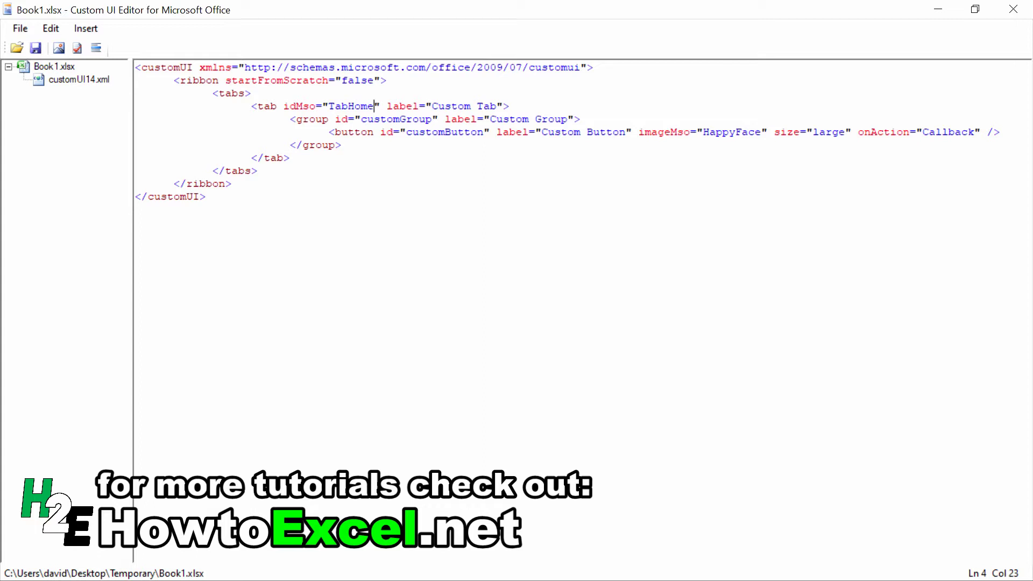
key(Right)
key(Delete)
key(Delete)
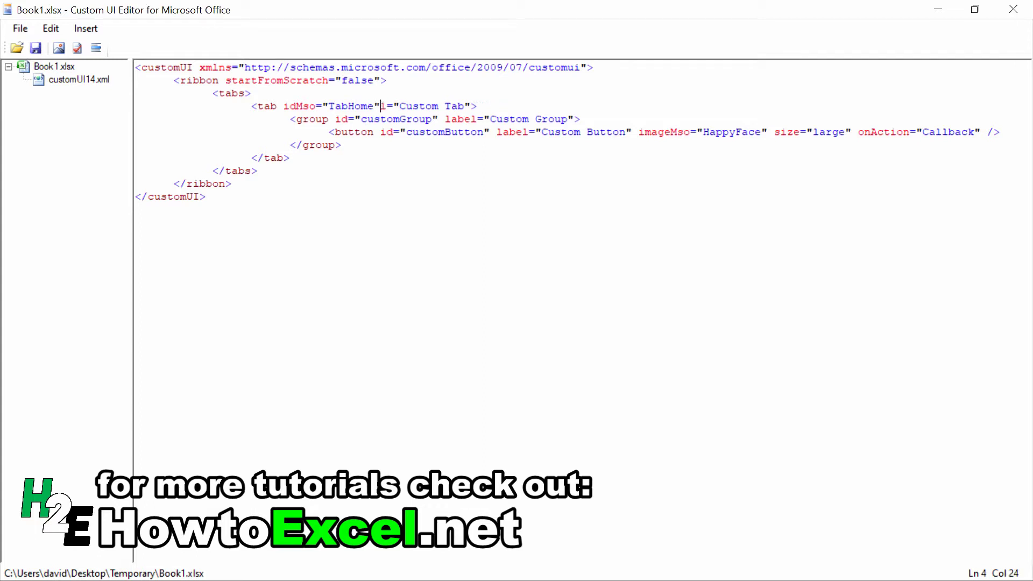
key(Delete)
key(Delete)
key(Delete)
key(Delete)
key(Delete)
key(Delete)
key(Delete)
key(Delete)
key(Delete)
key(Delete)
key(Delete)
key(Delete)
key(Delete)
key(Delete)
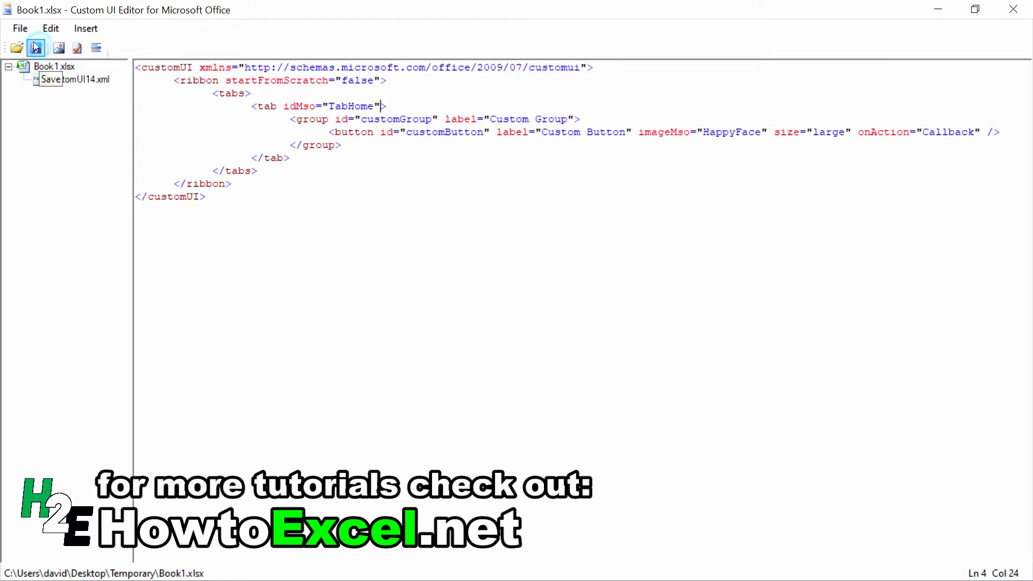
- Close Book1 in the editor, check the Custom Group on Excel's Home tab, then close the workbook
click(20, 29)
click(45, 108)
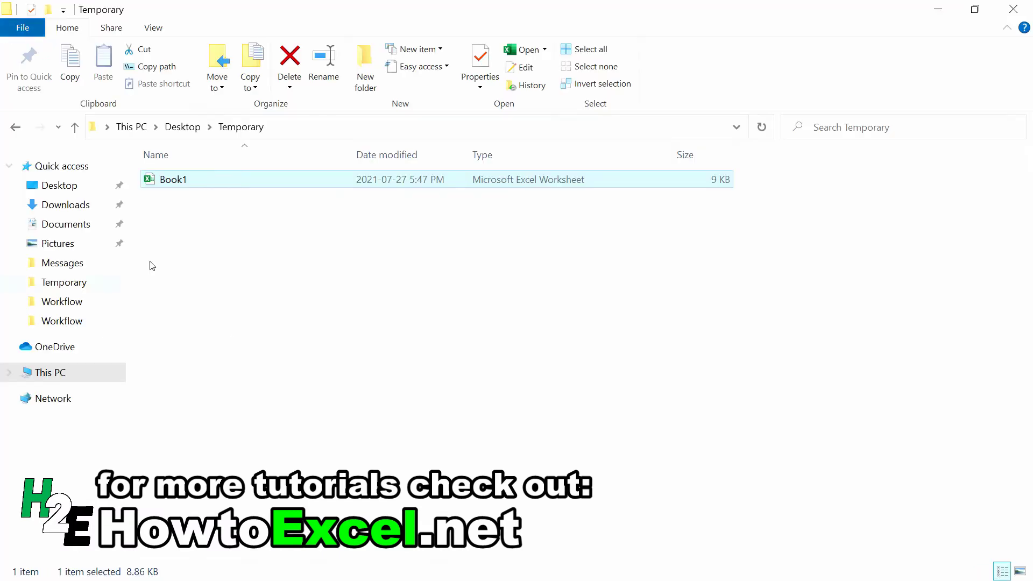
double_click(217, 180)
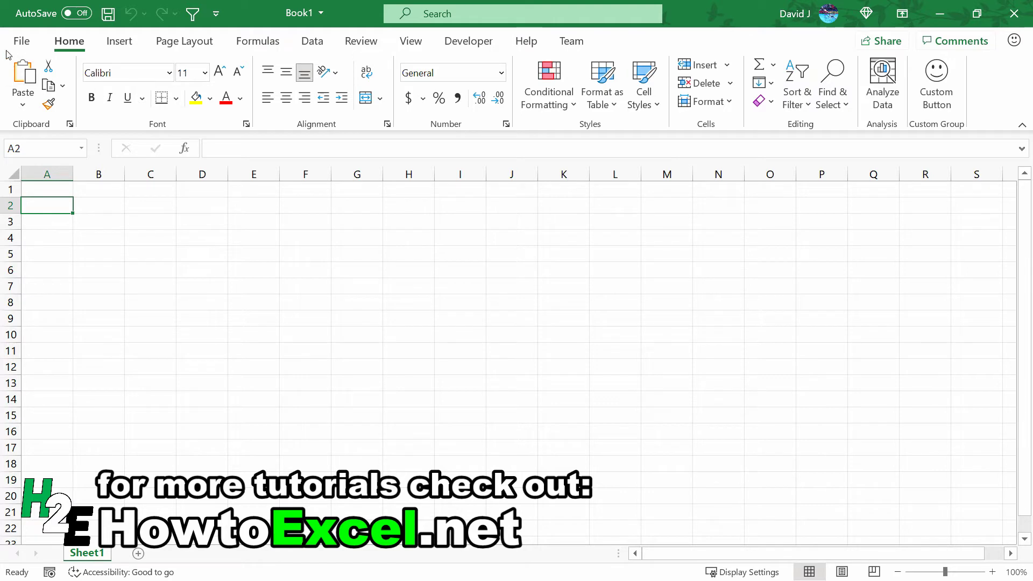
click(22, 42)
click(69, 423)
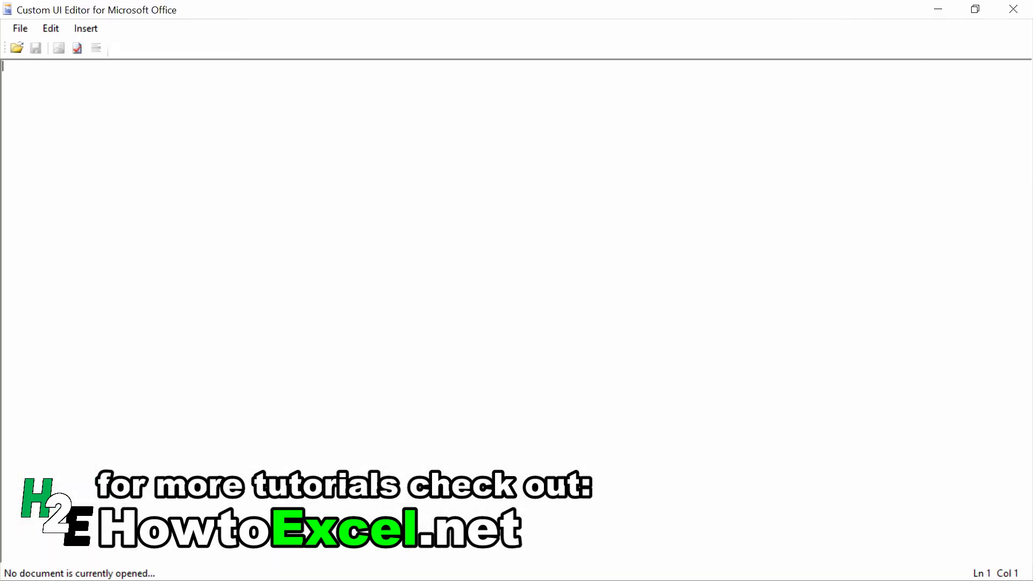
- Reopen Book1.xlsx in Custom UI Editor
click(16, 48)
click(237, 138)
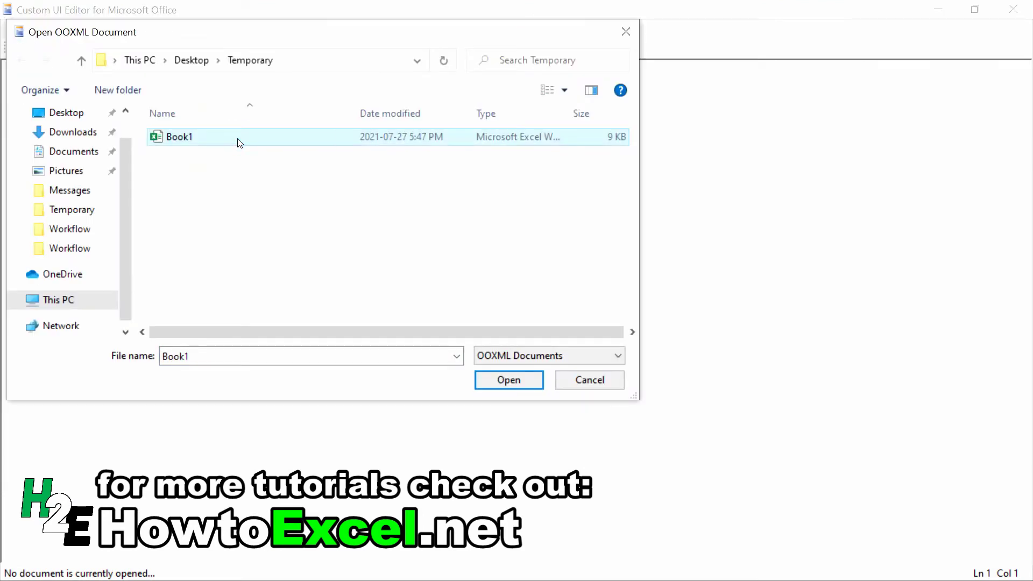
click(511, 379)
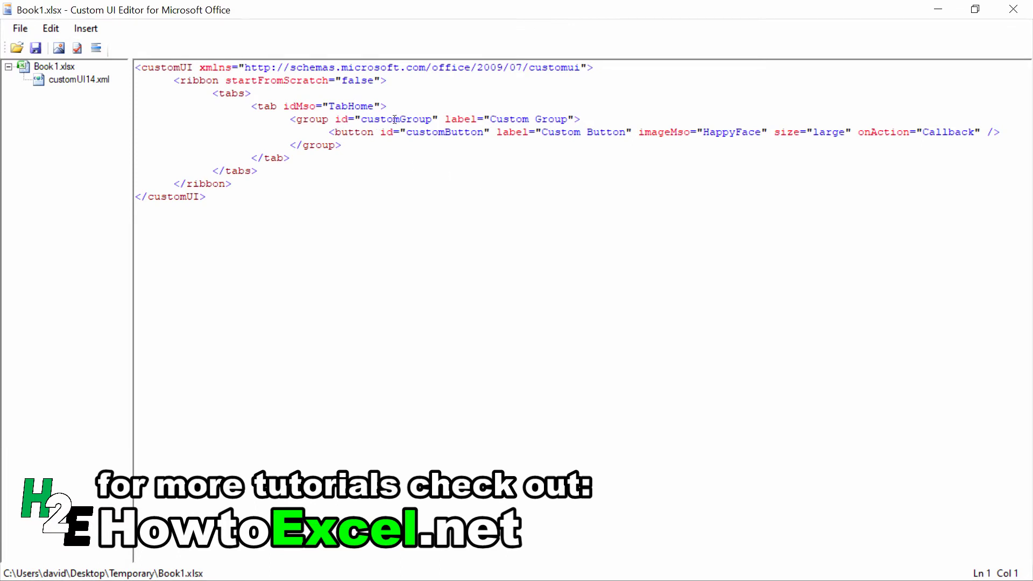
- Add insertBeforeMso="GroupAlignmentExcel" to the group element before its label
click(446, 125)
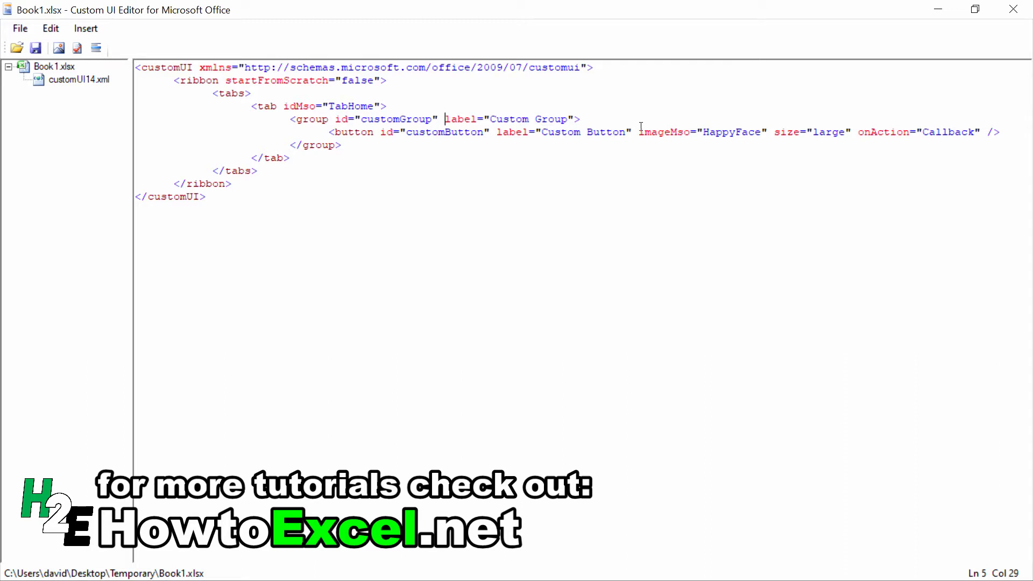
text(insertBefore)
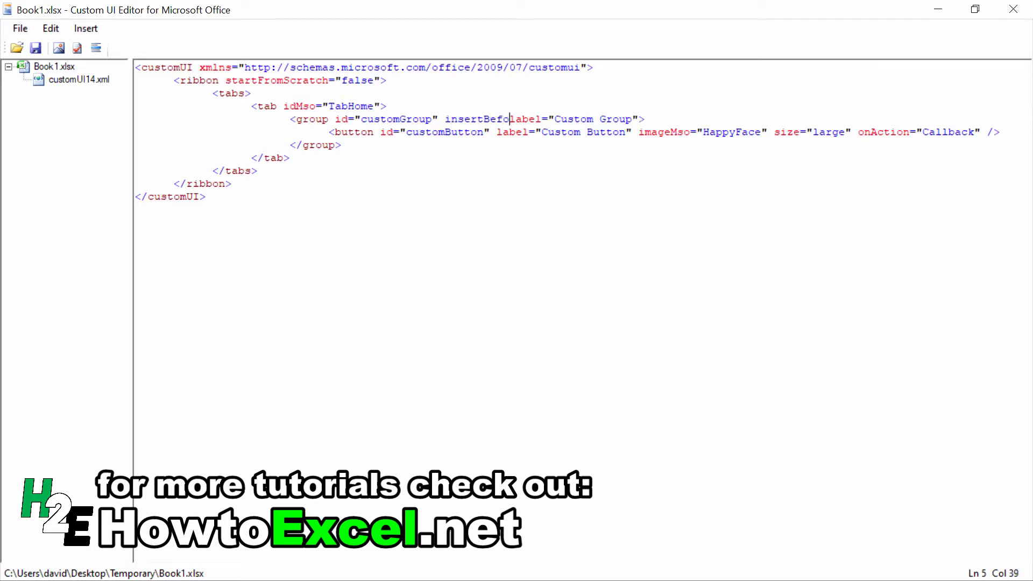
text(Mso=)
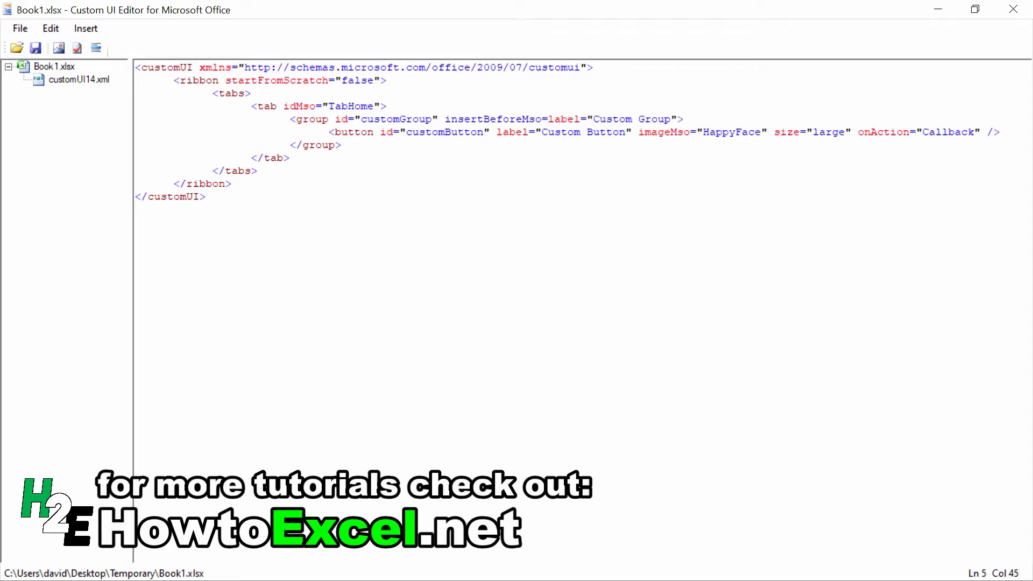
text(")
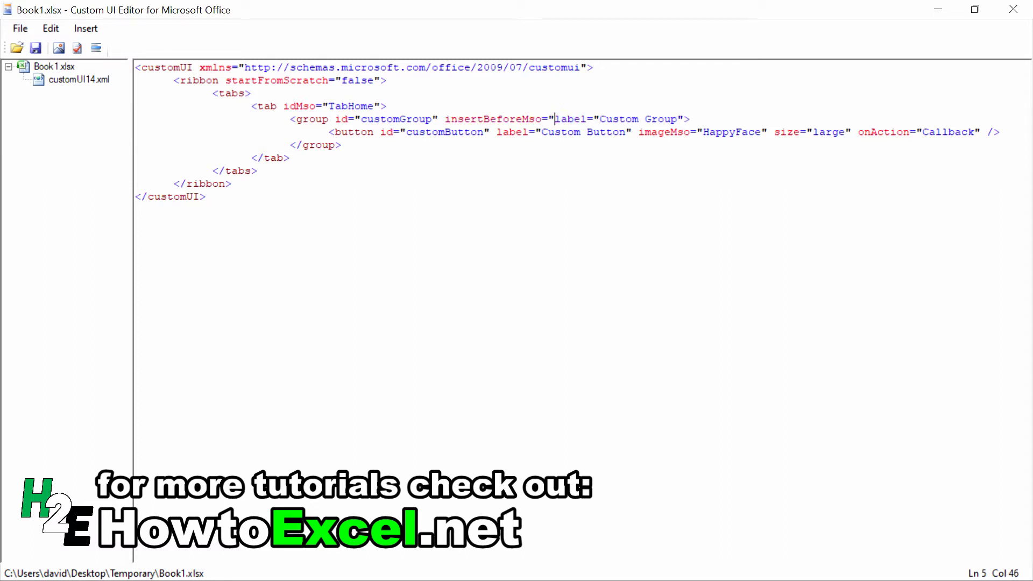
text(GroupAlignment)
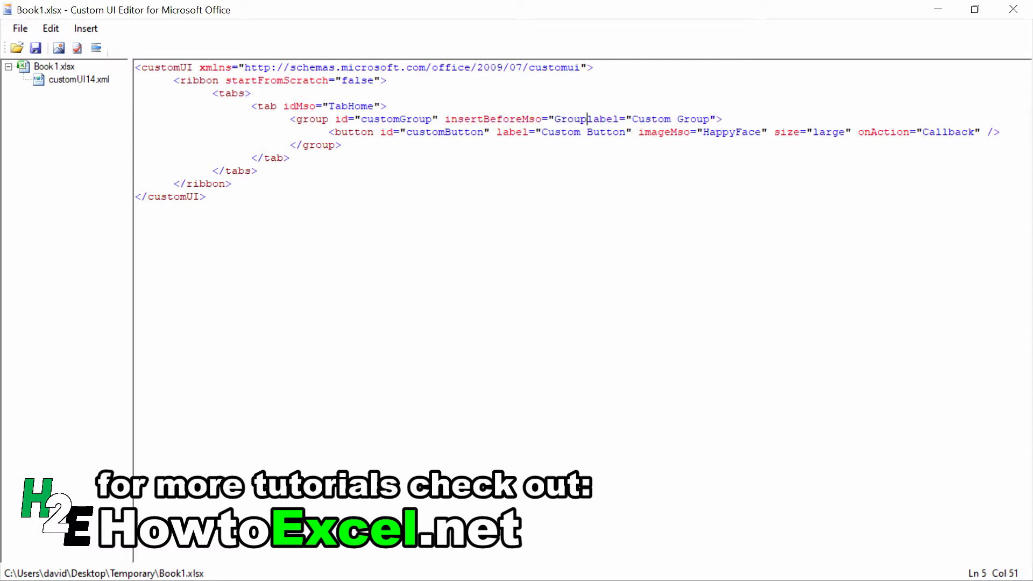
text(Excel")
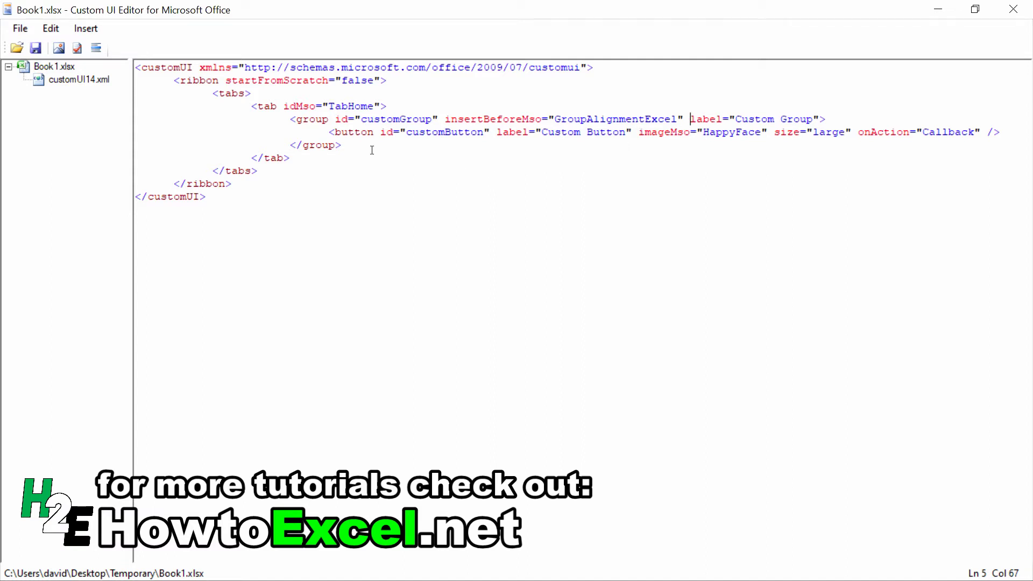
- Close Book1.xlsx in the editor and open it in Excel to see Custom Group before Alignment
click(22, 29)
click(49, 110)
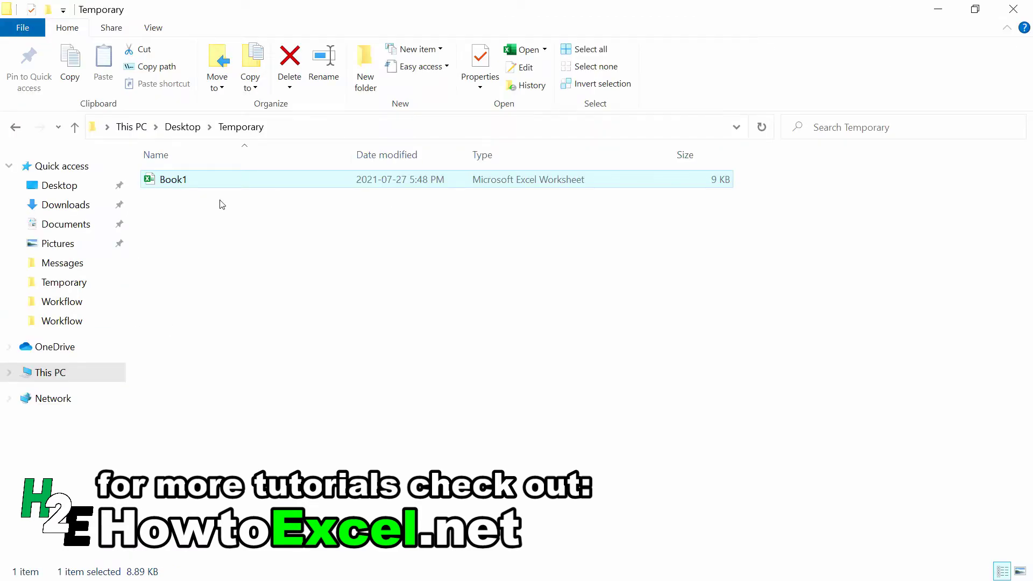
double_click(227, 181)
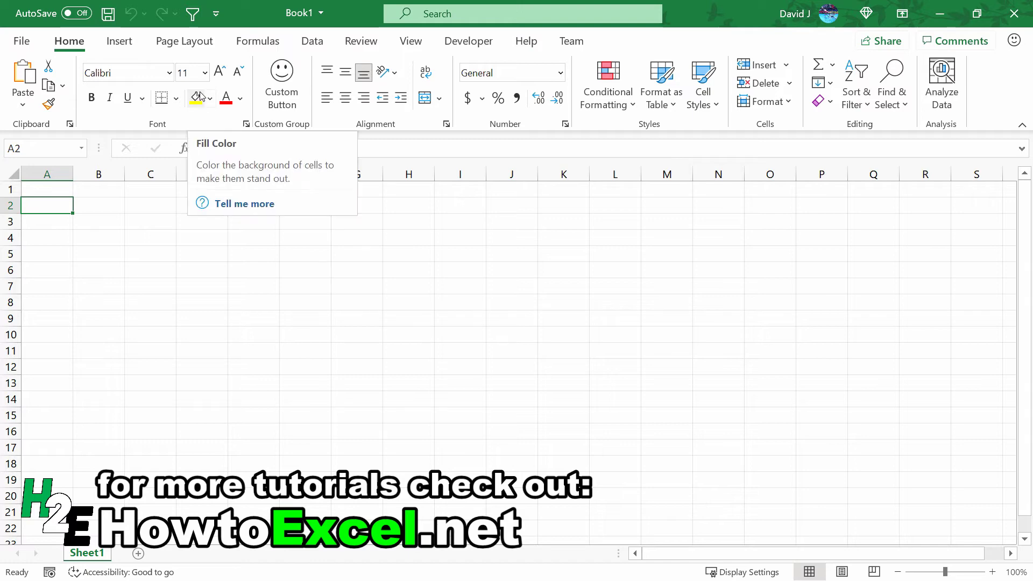
click(22, 40)
- Close Book1 in Excel and reopen it in Custom UI Editor
click(58, 431)
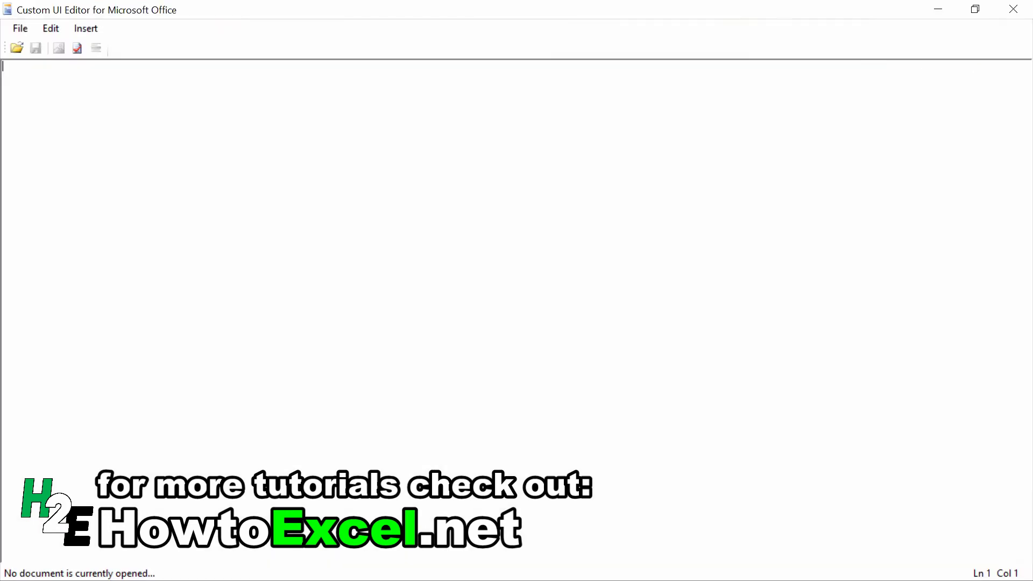
click(17, 48)
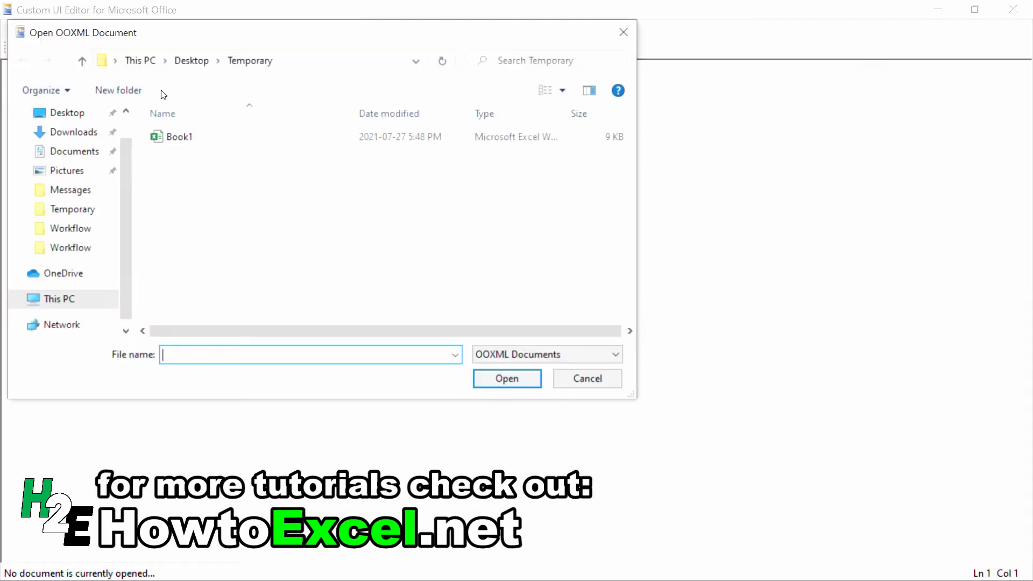
double_click(201, 135)
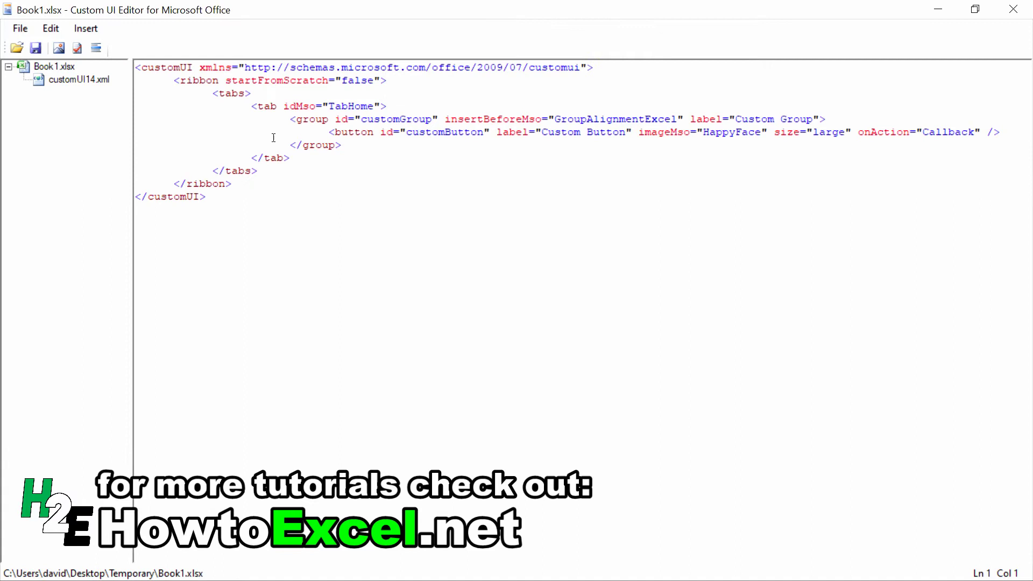
- Add <group idMso="GroupFont" visible="false"/> under the TabHome line and validate the XML
click(409, 106)
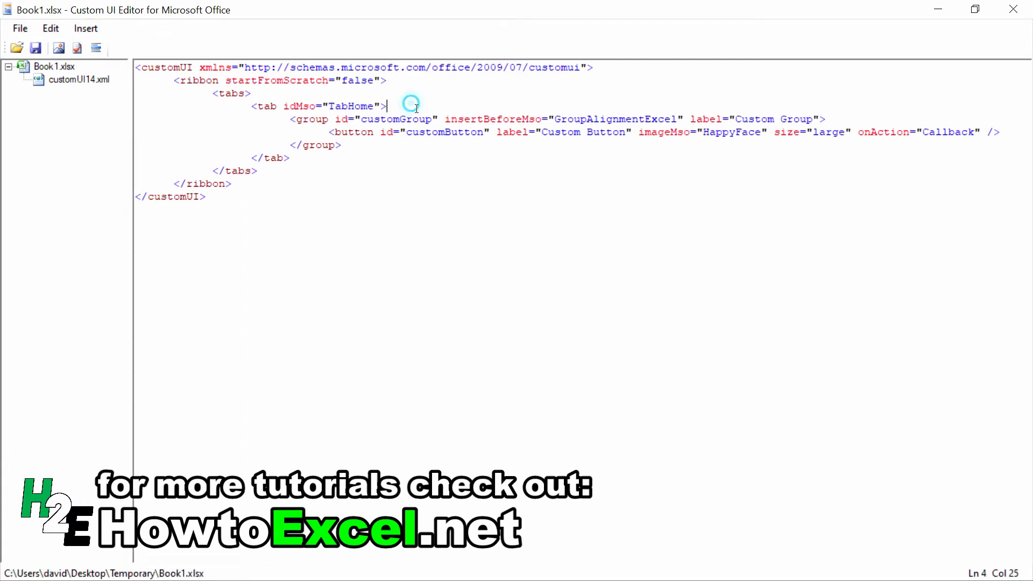
key(Return)
key(Tab)
key(Tab)
key(Tab)
key(Tab)
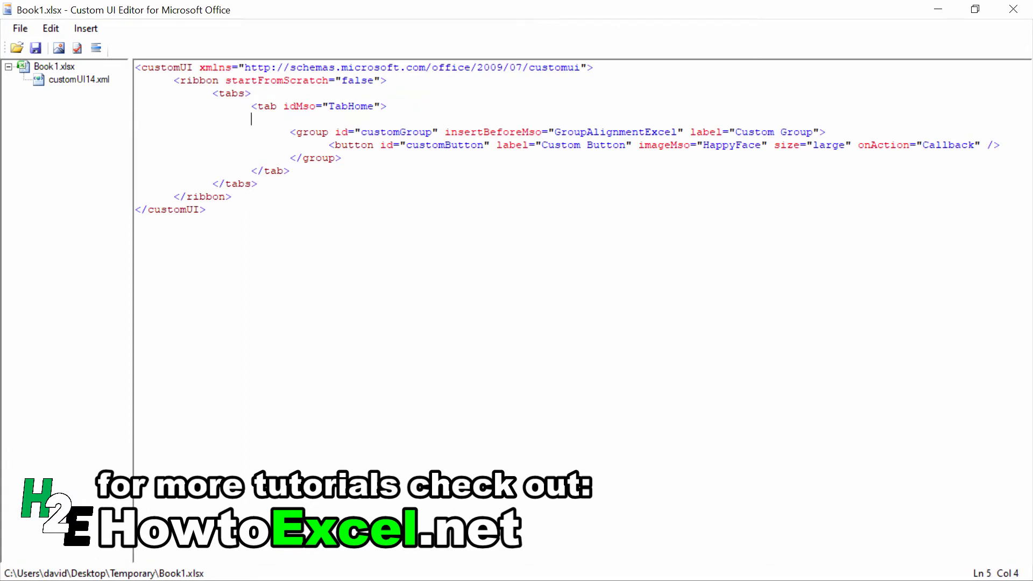
text(<group idMso=)
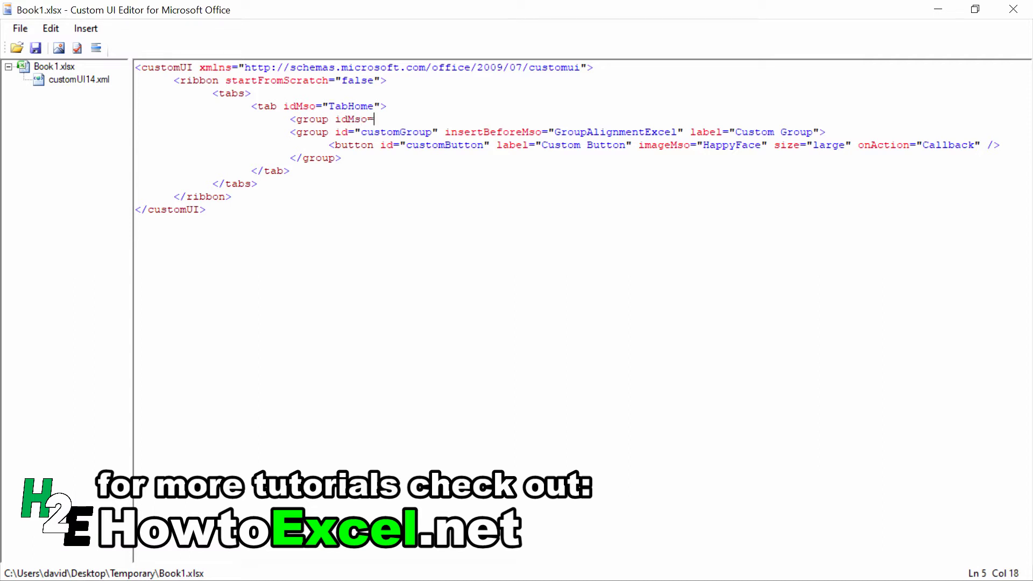
text("GroupFont" visible="false")
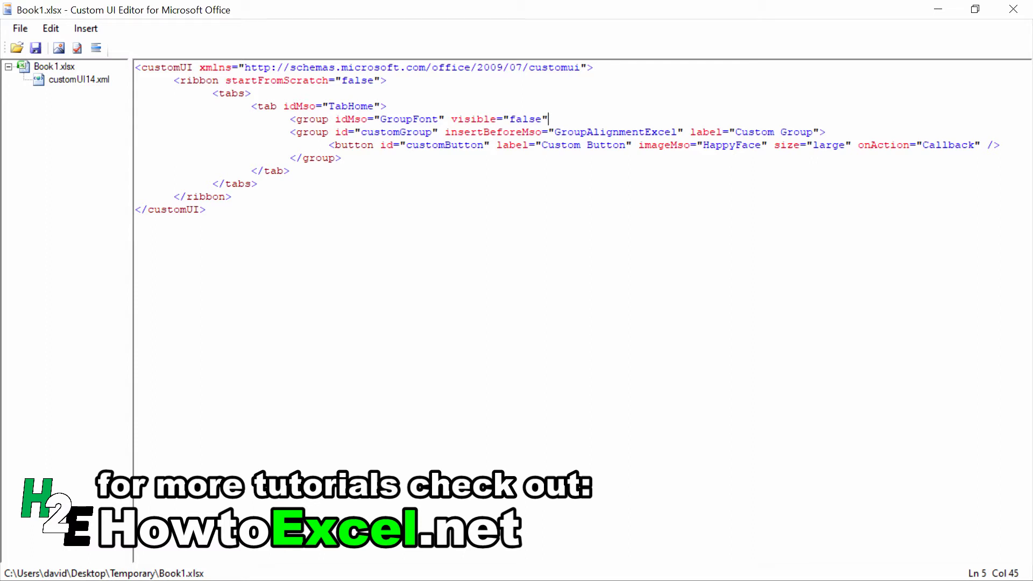
text(/>)
click(78, 49)
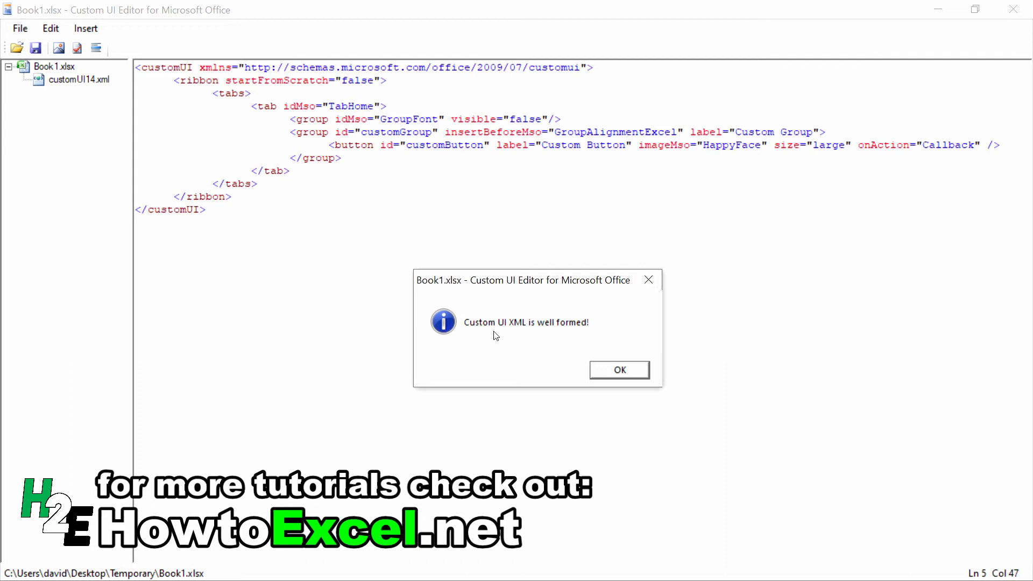
- Delete the closing > on line 5, see validation report invalid XML, then restore the >
click(616, 377)
key(BackSpace)
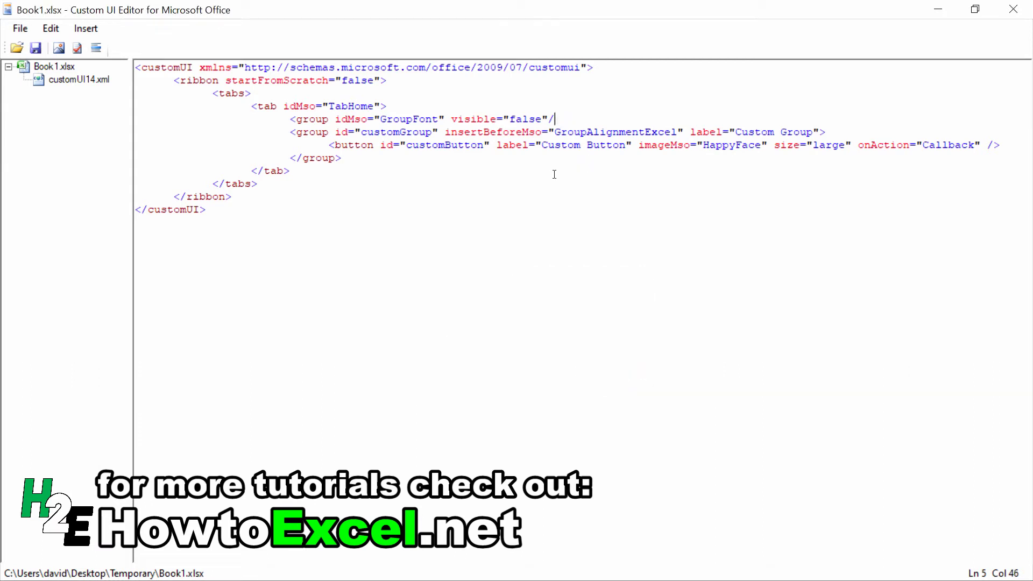
click(78, 49)
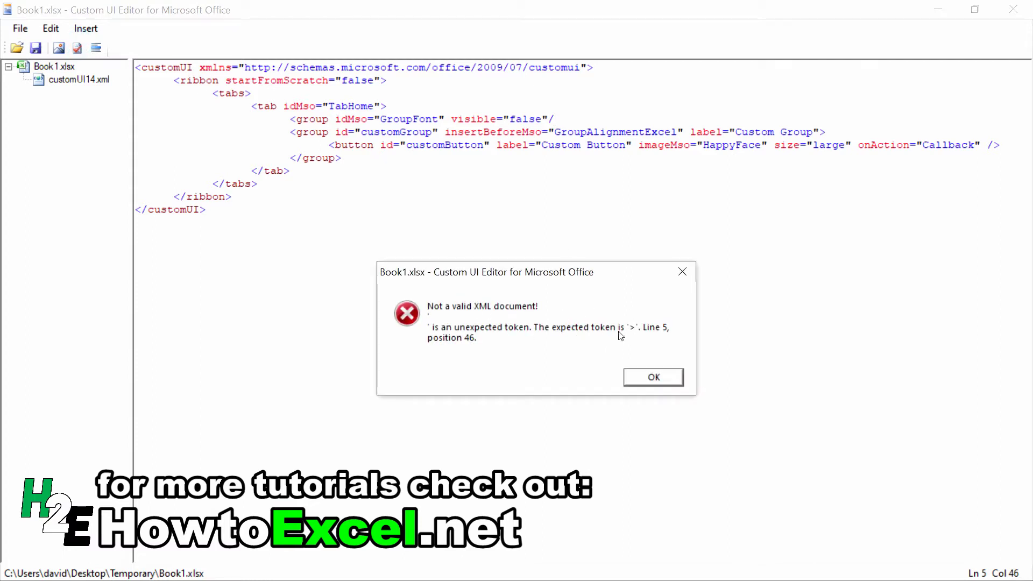
click(663, 379)
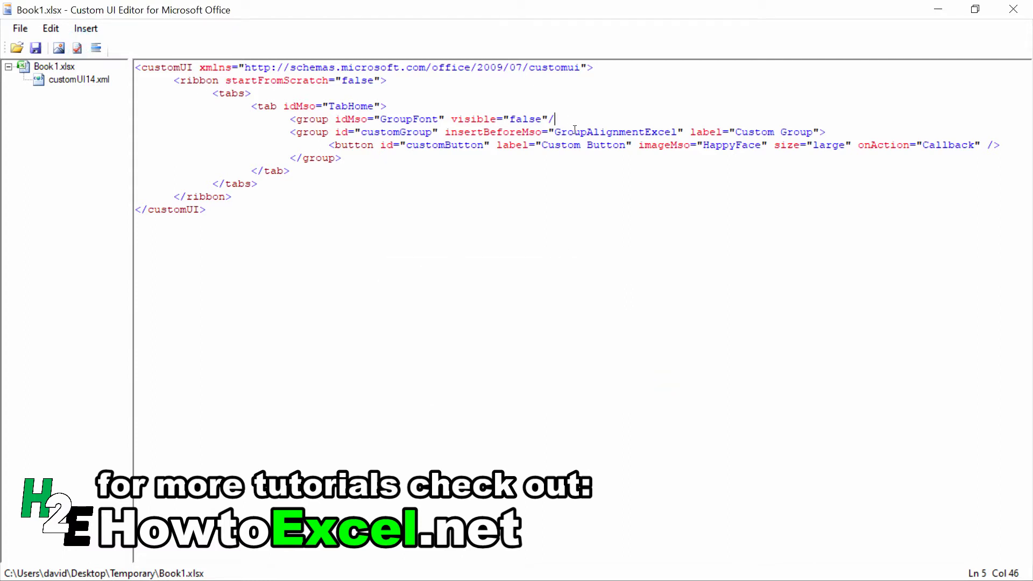
text(>)
- Close Book1.xlsx in the editor and open Book1 in Excel to confirm Custom Group replaced Font
click(20, 29)
click(35, 108)
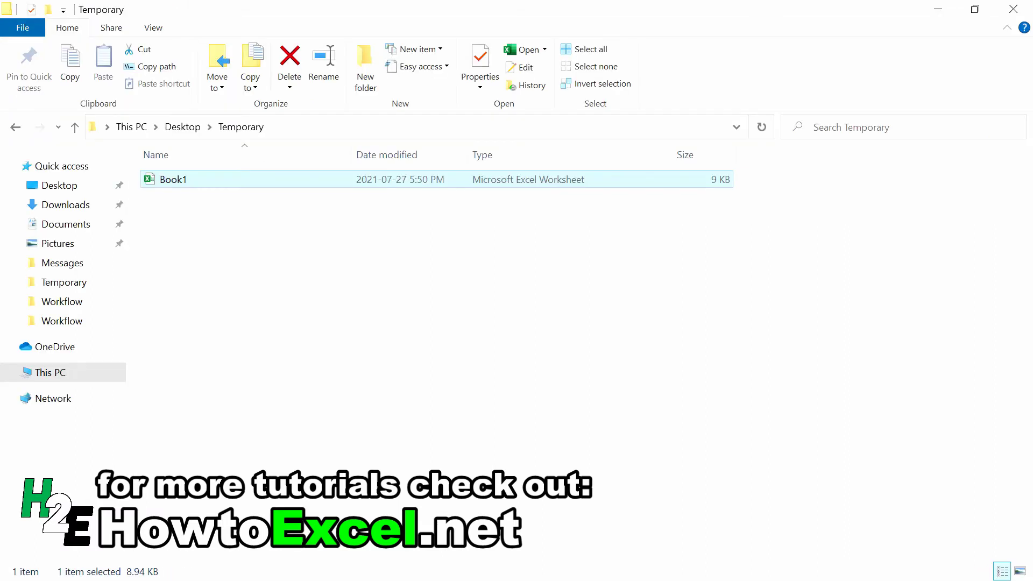
double_click(279, 186)
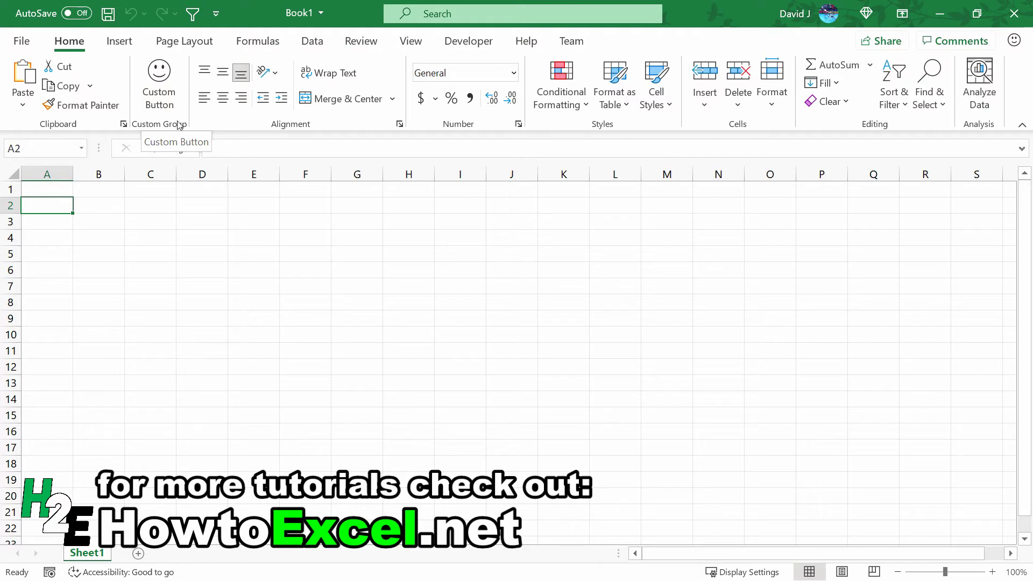
- Close Book1 in Excel and reopen Book1.xlsx's ribbon XML in the Custom UI Editor
click(24, 42)
click(60, 426)
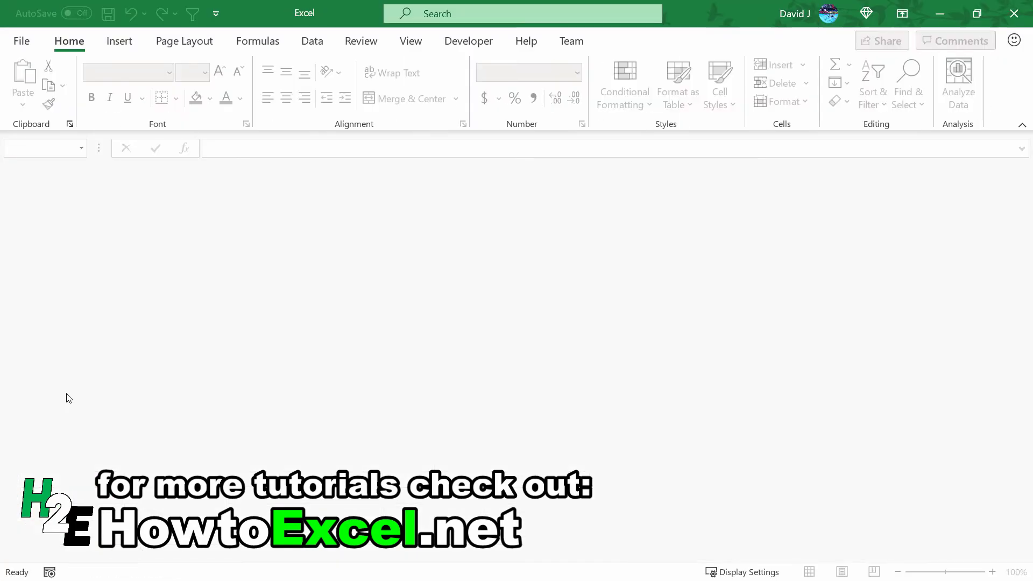
key(alt+Tab)
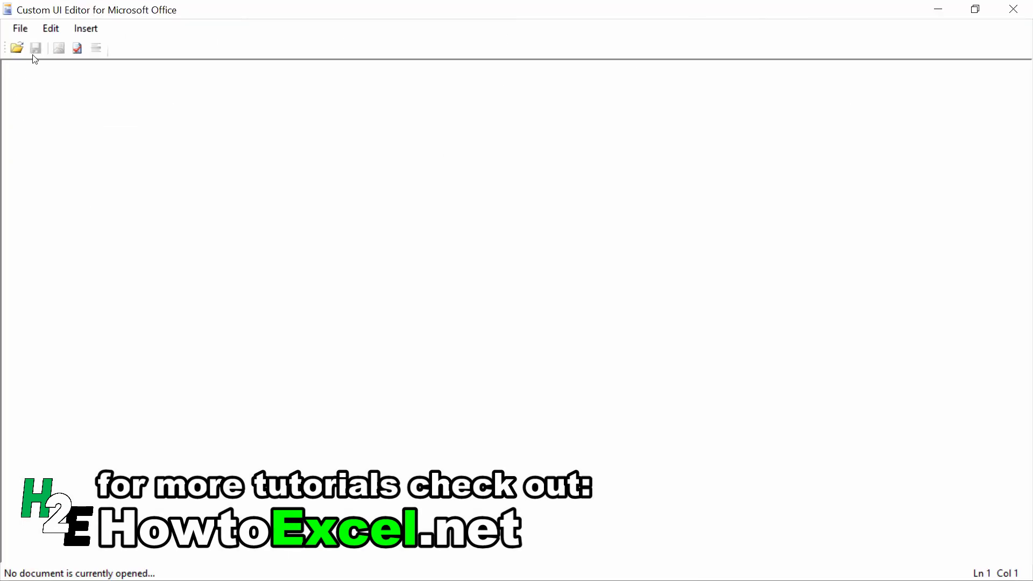
click(25, 48)
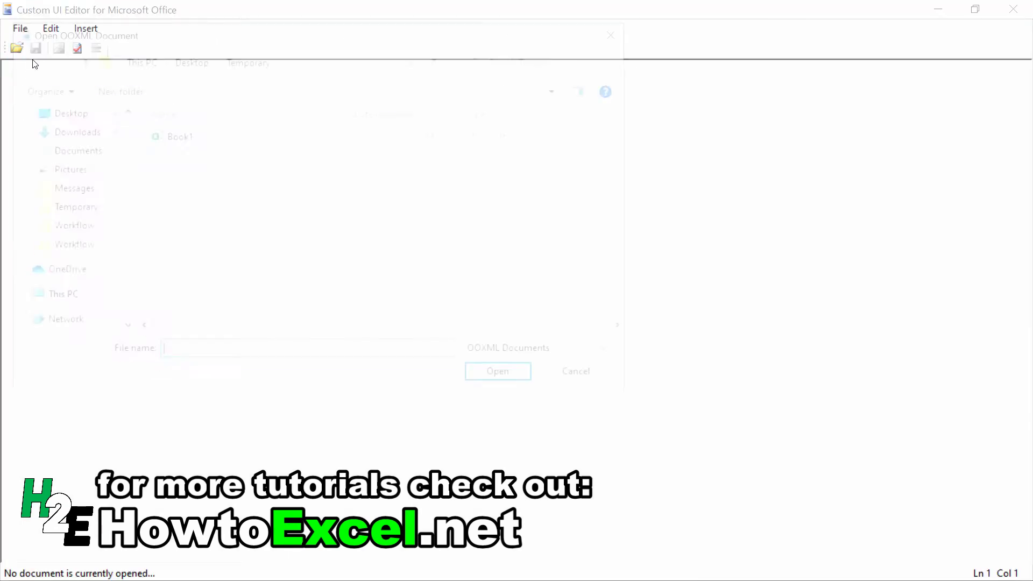
double_click(178, 136)
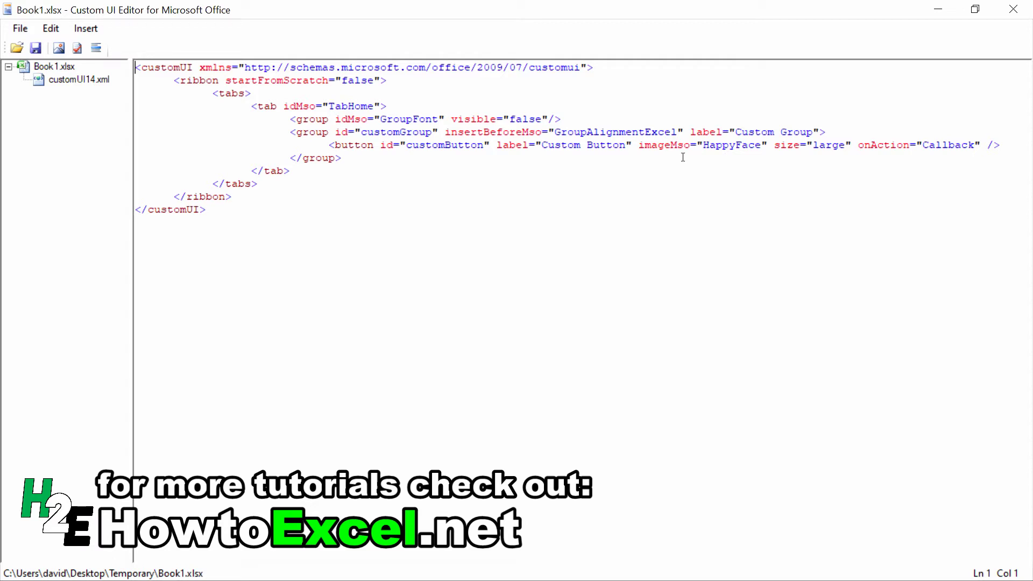
- Replace the button's HappyFace image name with Spelling
double_click(719, 145)
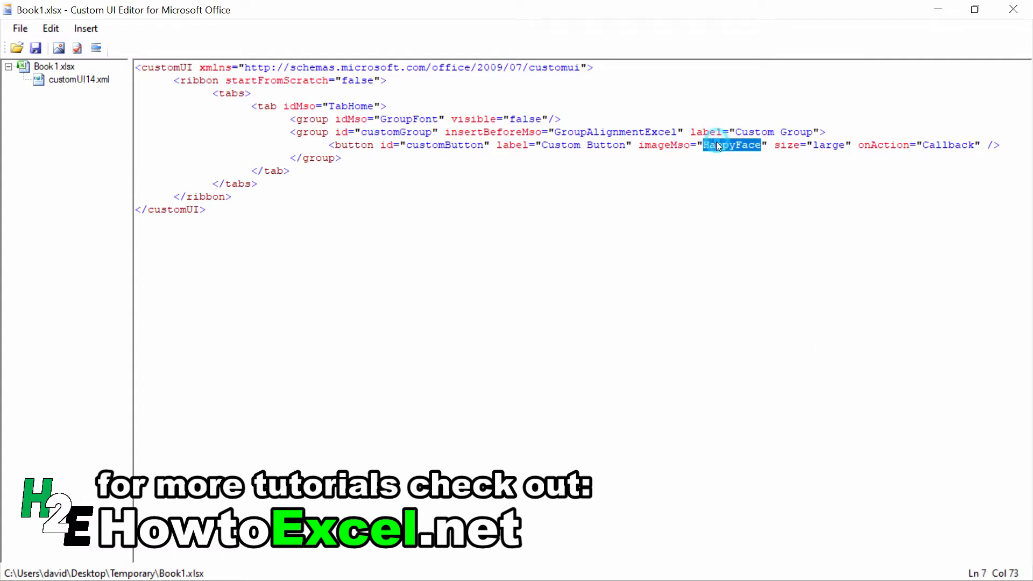
text(Spelling)
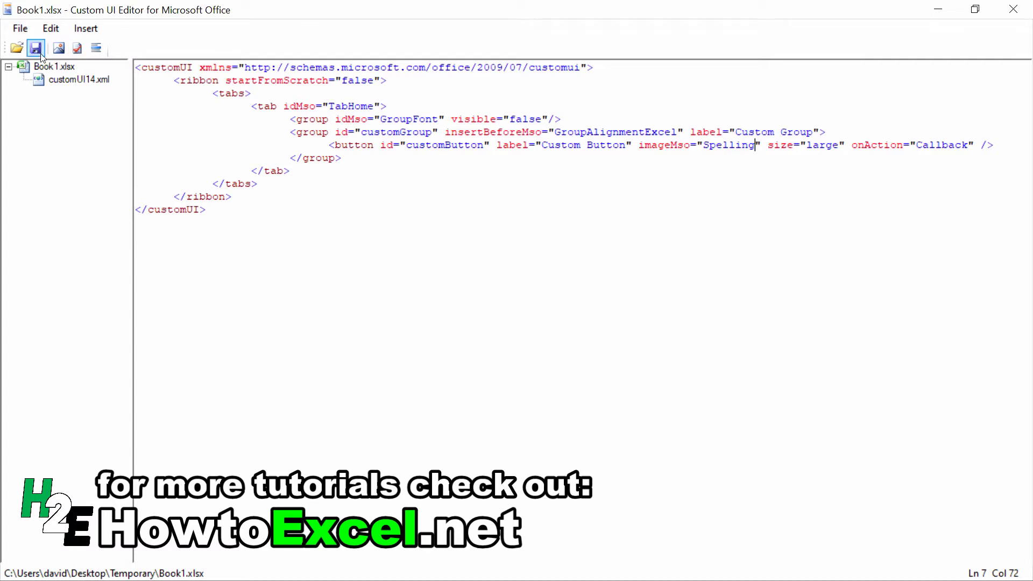
click(20, 28)
- Close Book1.xlsx in the editor and reopen Book1 in Excel to see the Spelling-icon button
click(54, 107)
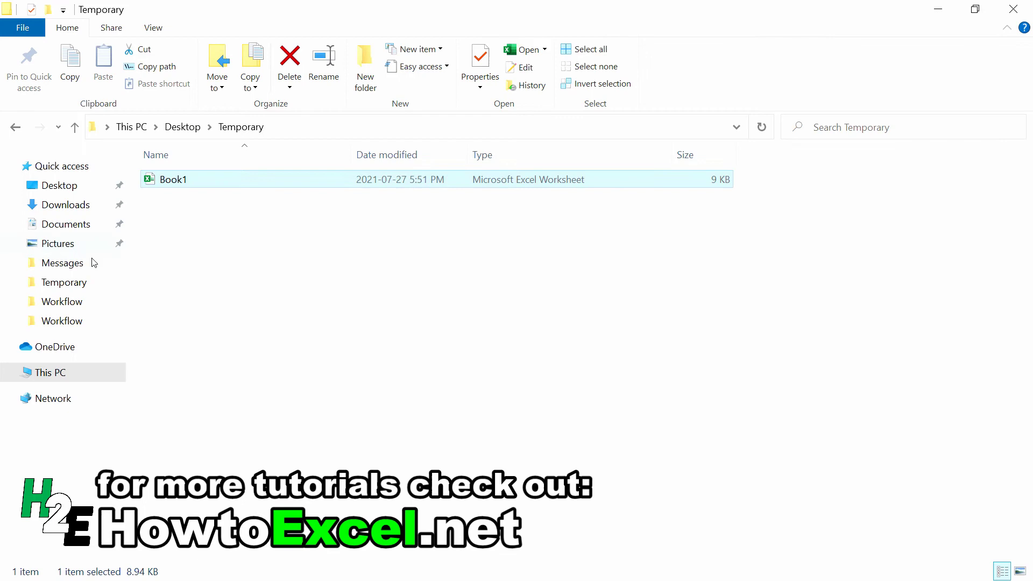
double_click(232, 179)
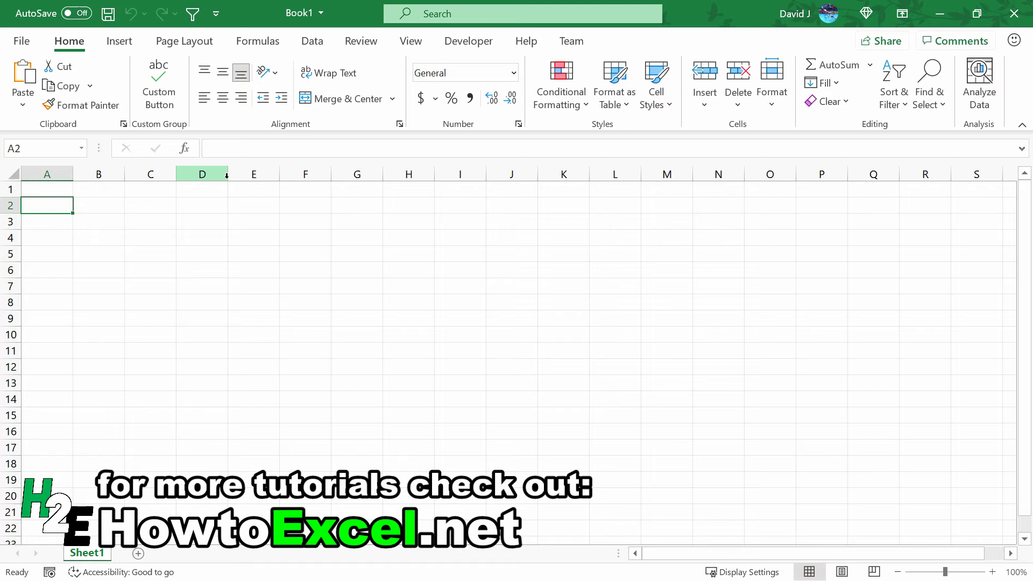
- Close Book1 in Excel and load Book1.xlsx back into the Custom UI Editor
click(22, 41)
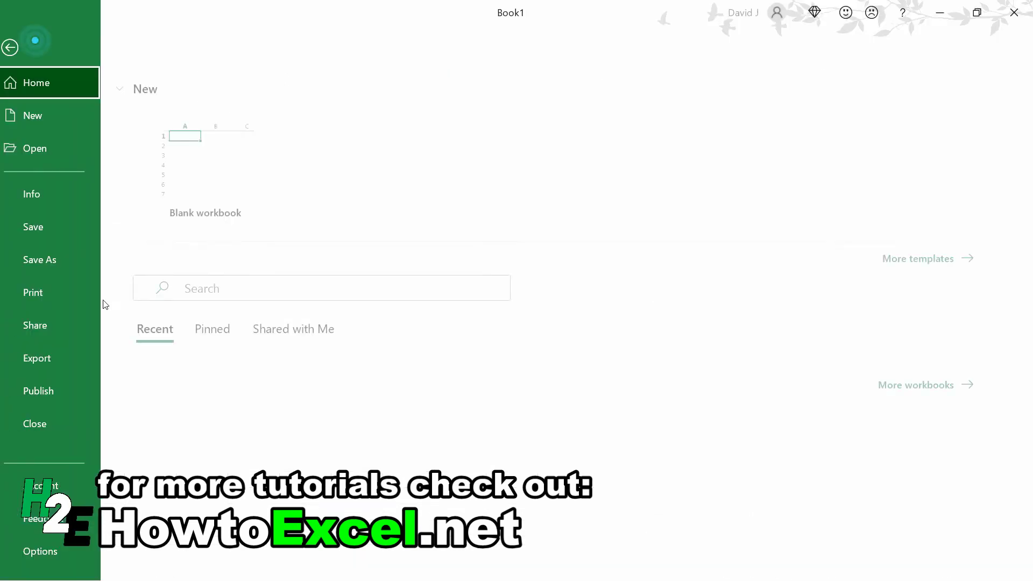
click(86, 425)
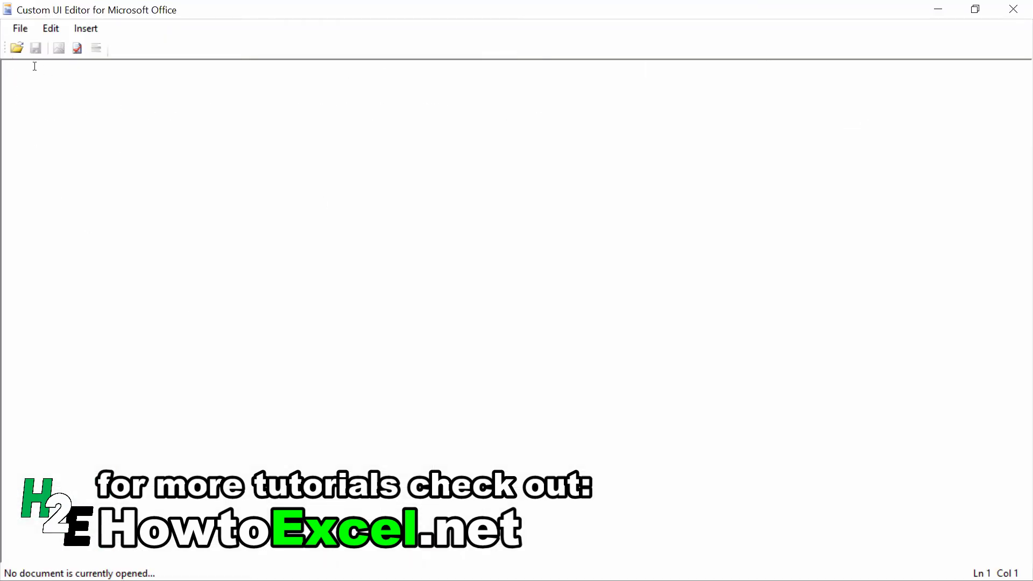
click(17, 48)
click(191, 135)
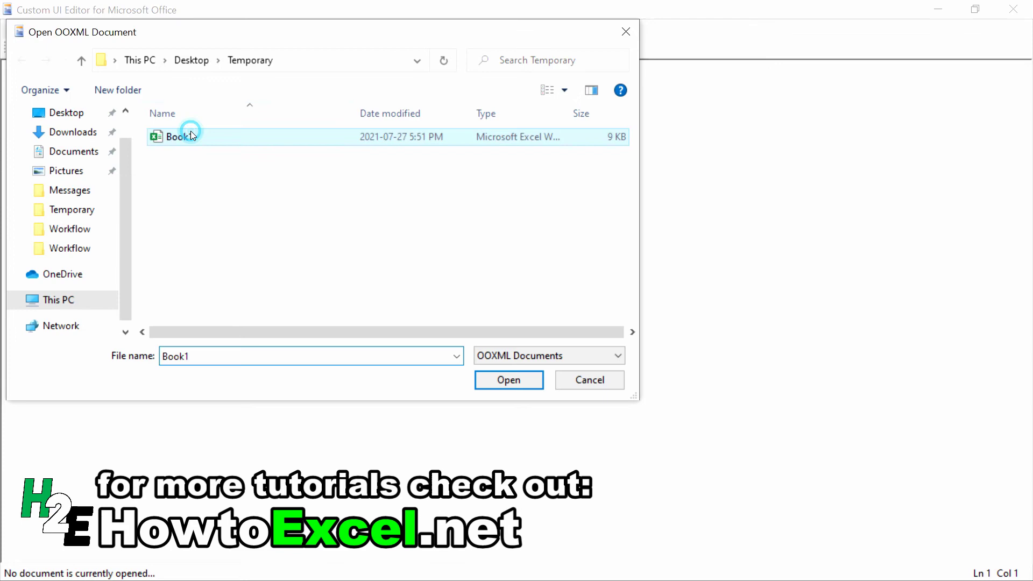
double_click(192, 133)
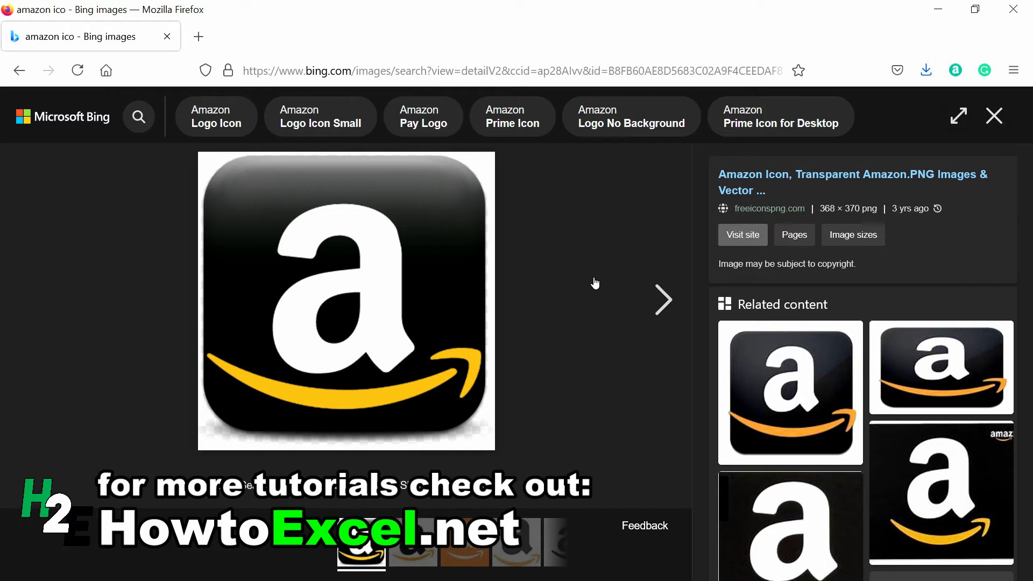
- Save the black Amazon logo from Firefox as amazon-icon-2 PNG in Temporary
right_click(464, 272)
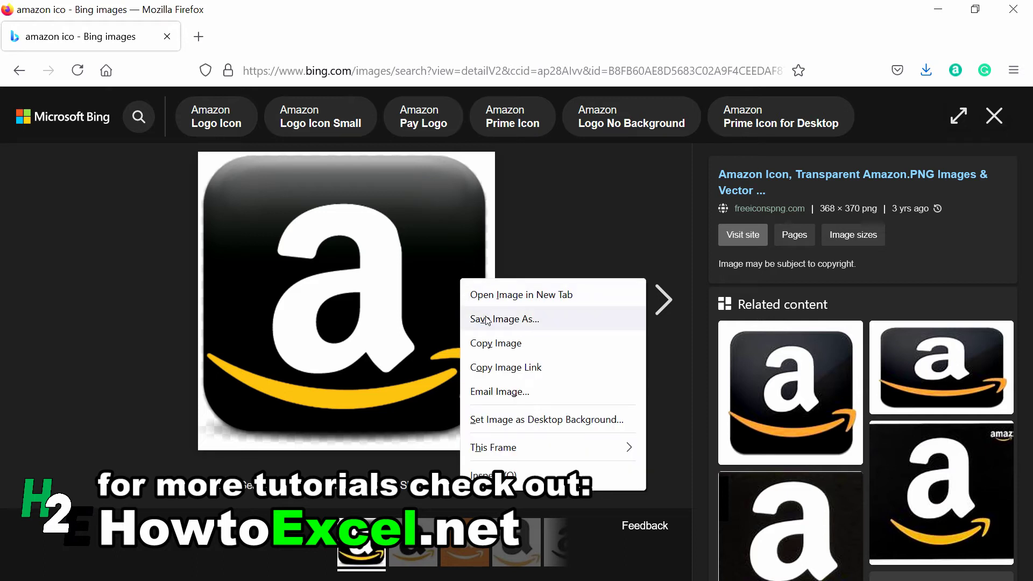
click(488, 320)
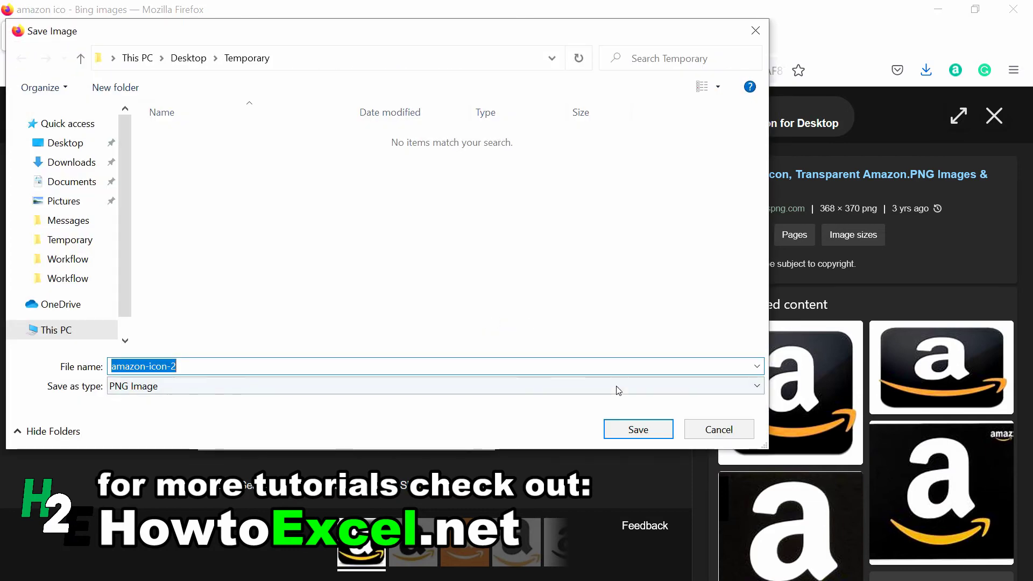
click(624, 426)
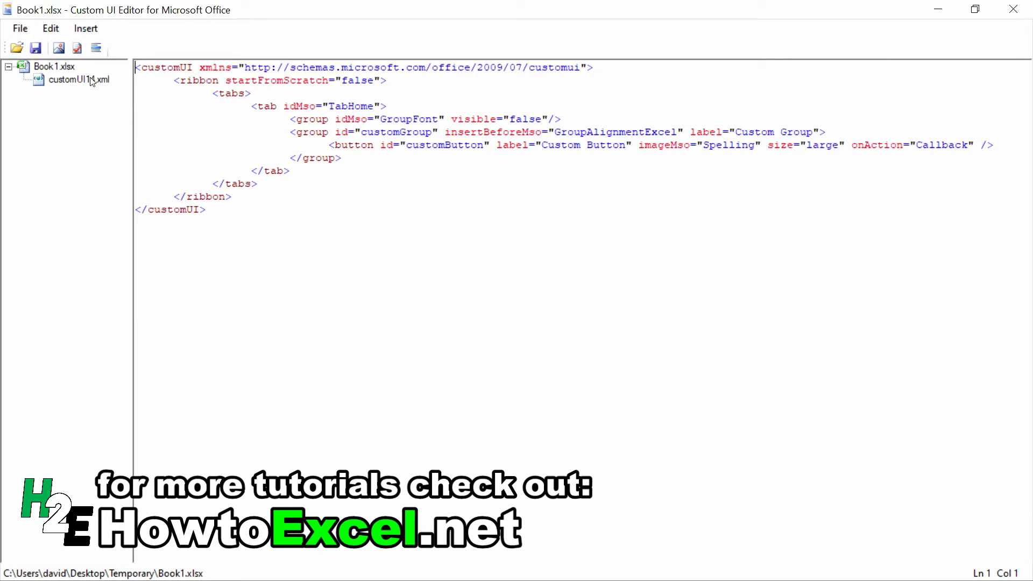
- Insert amazon-icon-2 as a custom icon into the customUI14.xml part
click(78, 84)
click(79, 83)
key(Return)
click(86, 28)
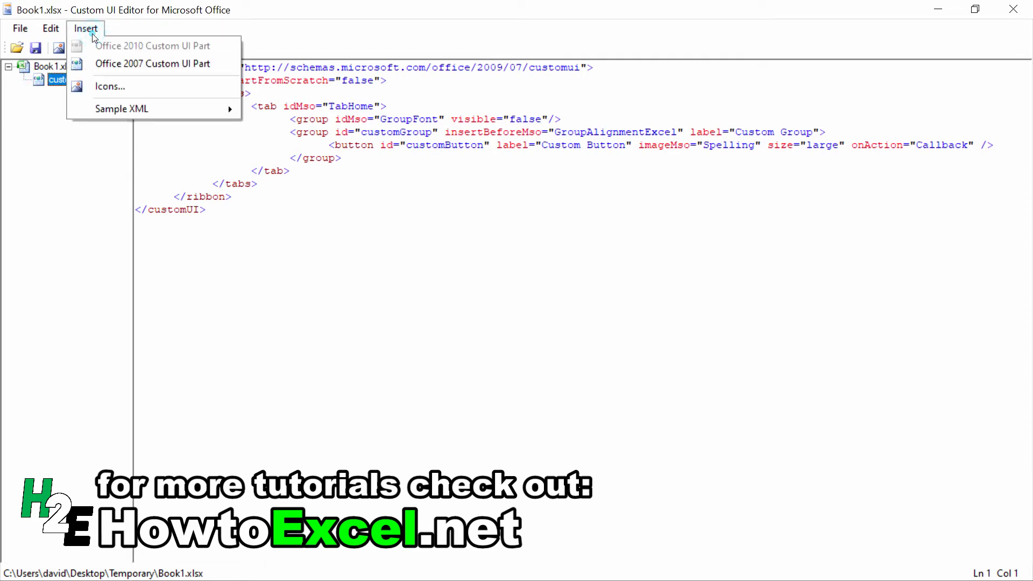
click(117, 89)
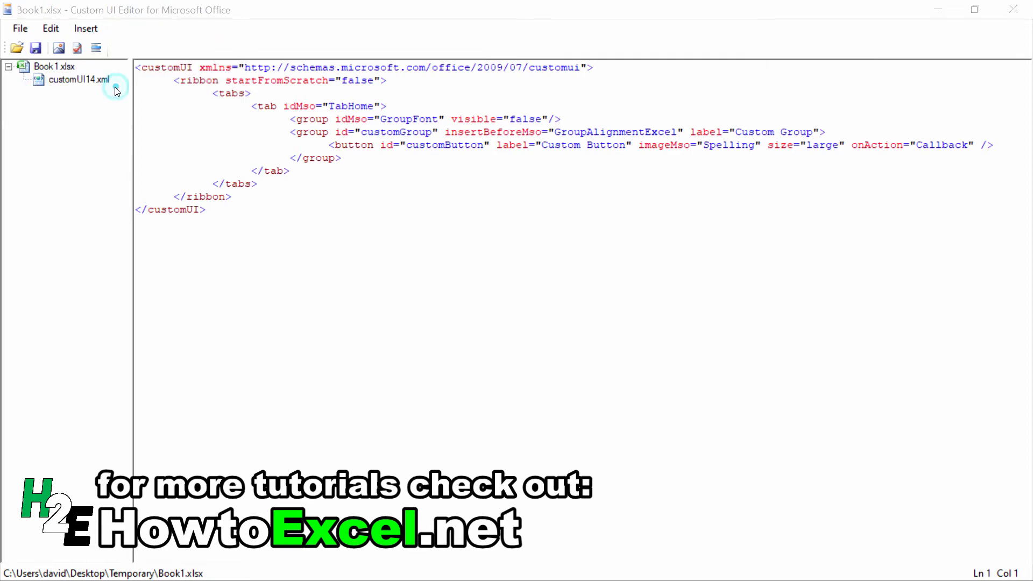
click(200, 162)
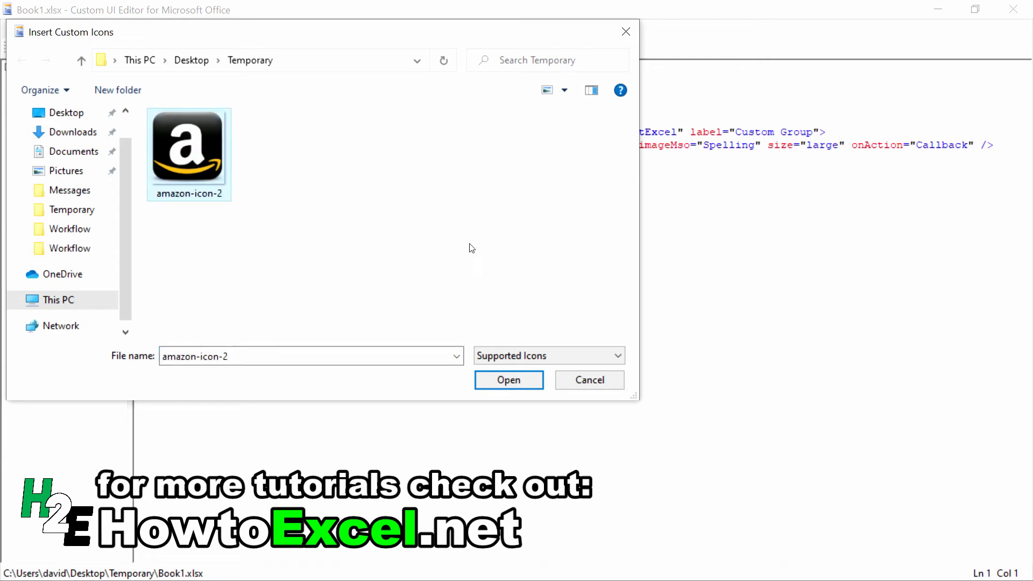
click(508, 380)
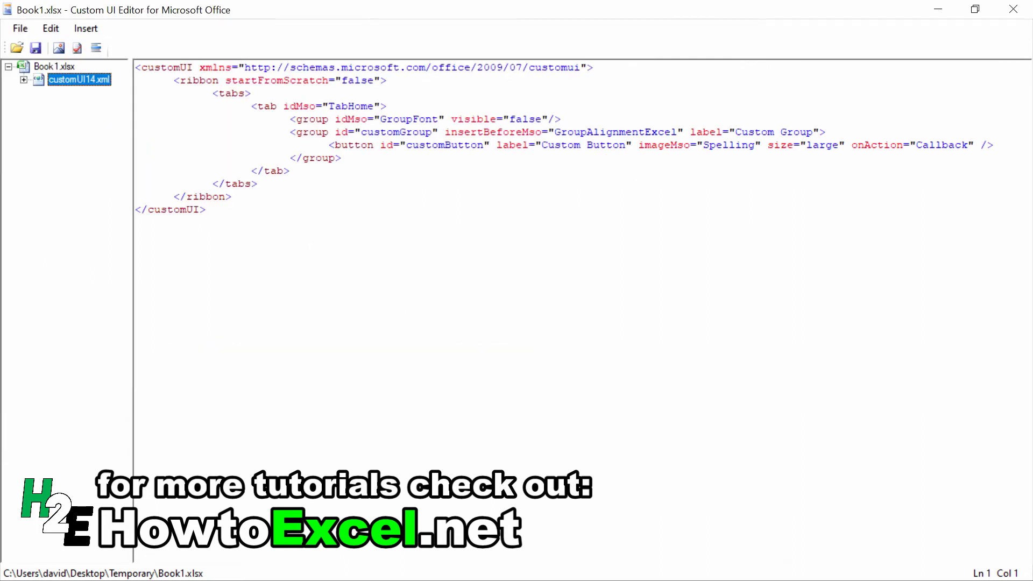
- Change the inserted icon's ID to amazon
click(24, 79)
right_click(95, 100)
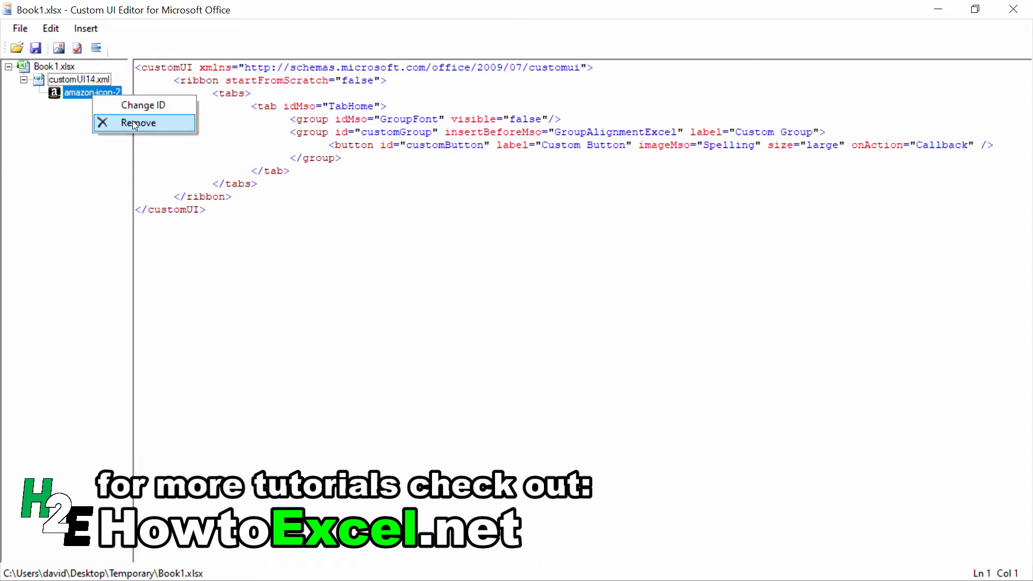
click(148, 106)
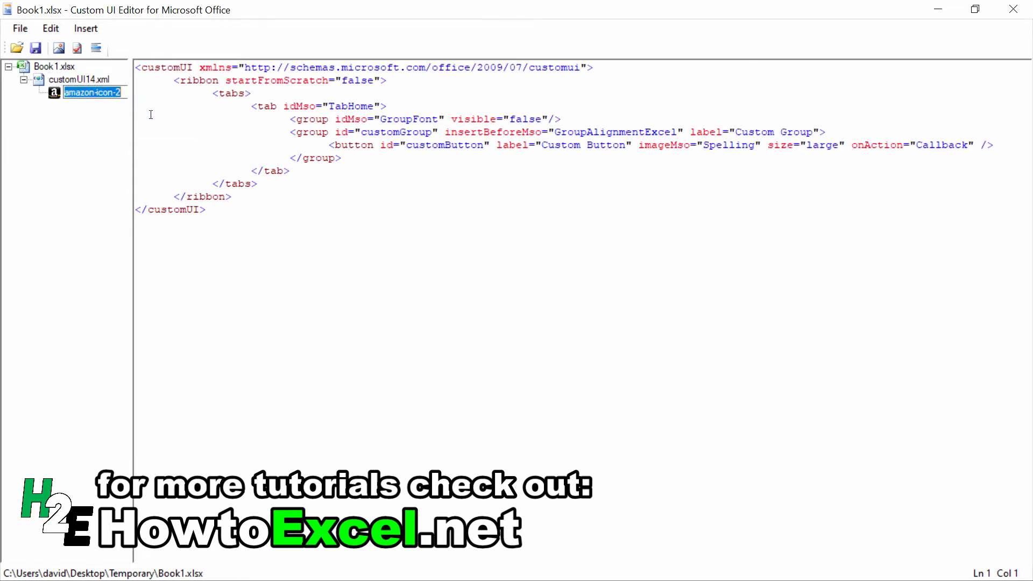
text(amazon)
key(Return)
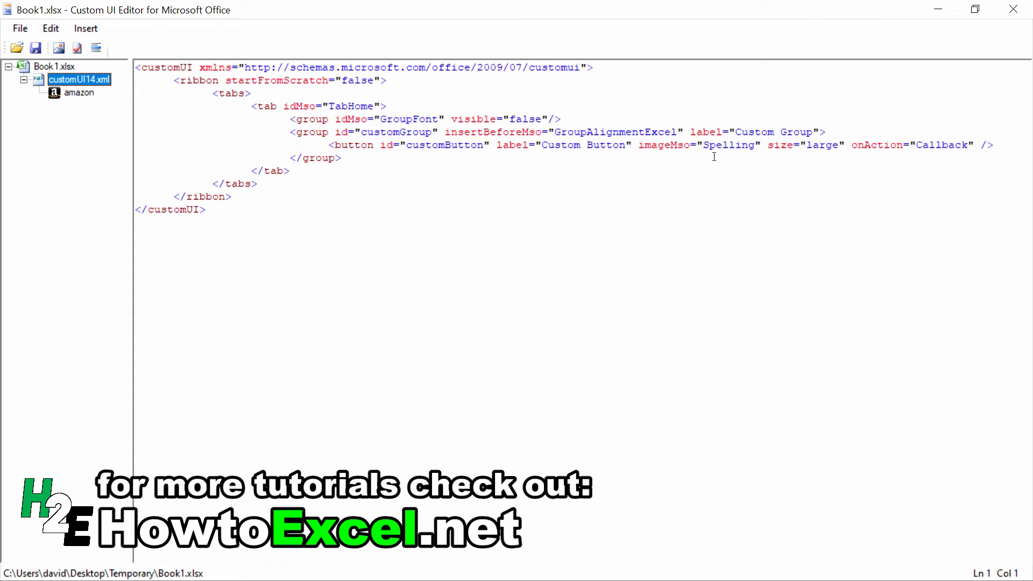
- Change the Custom Button's imageMso="Spelling" to image="amazon"
click(696, 146)
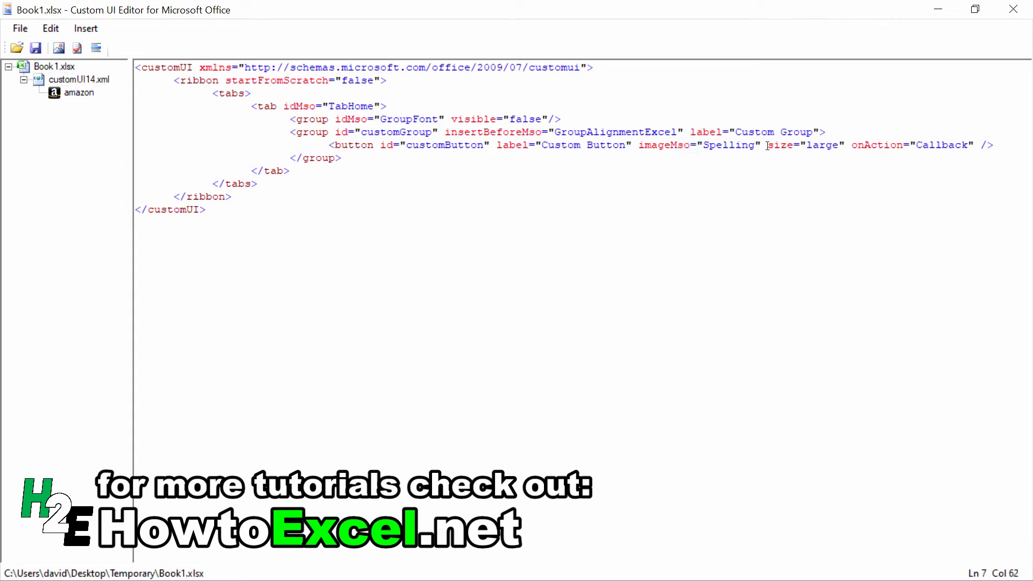
key(BackSpace)
key(BackSpace)
key(BackSpace)
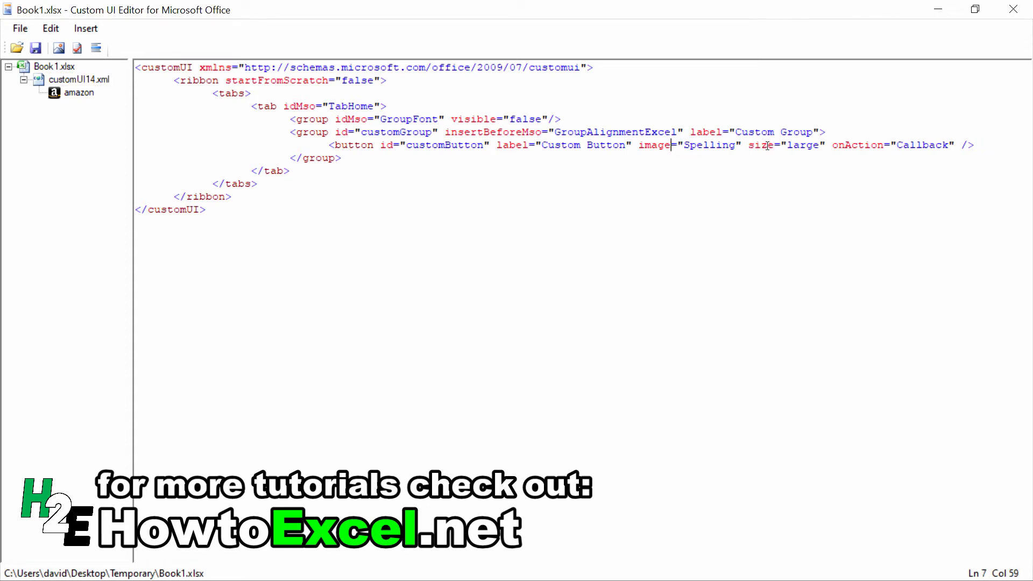
key(Right)
key(Right)
key(Delete)
key(Delete)
key(Delete)
key(Delete)
key(Delete)
key(Delete)
key(Delete)
key(Delete)
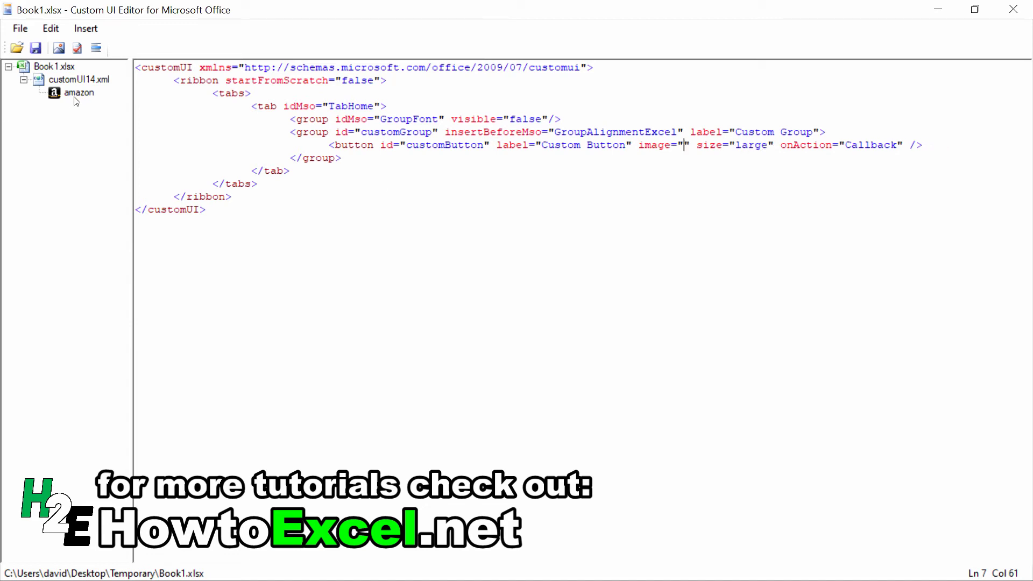
text(amazon)
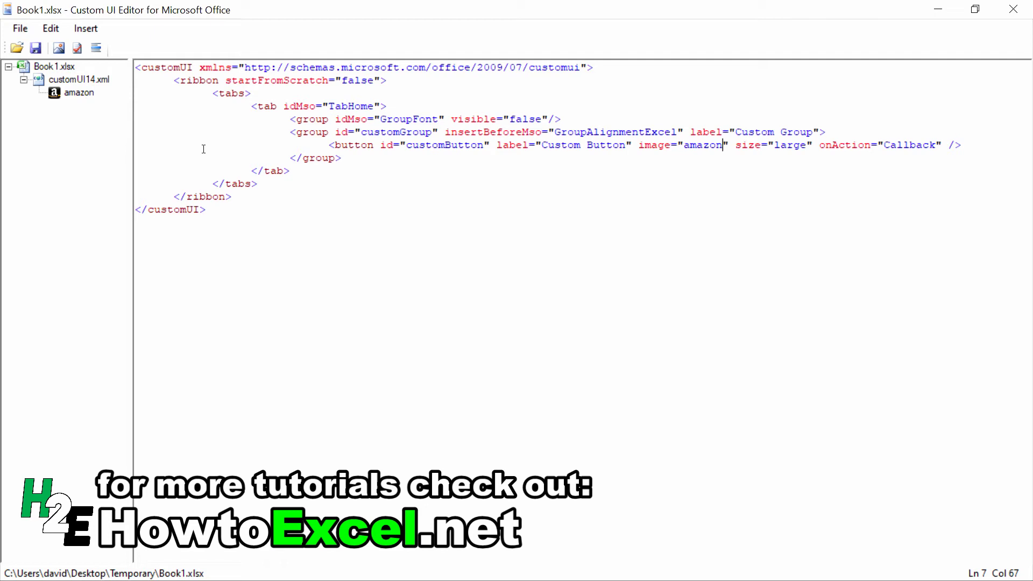
- Save the updated custom UI into Book1.xlsx and close it in the editor
click(36, 48)
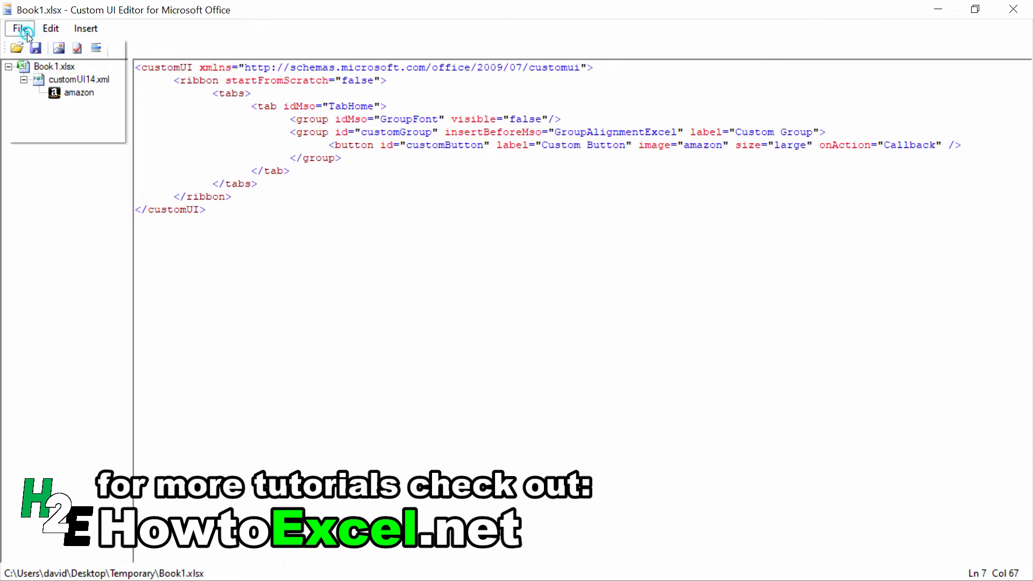
click(26, 31)
click(56, 111)
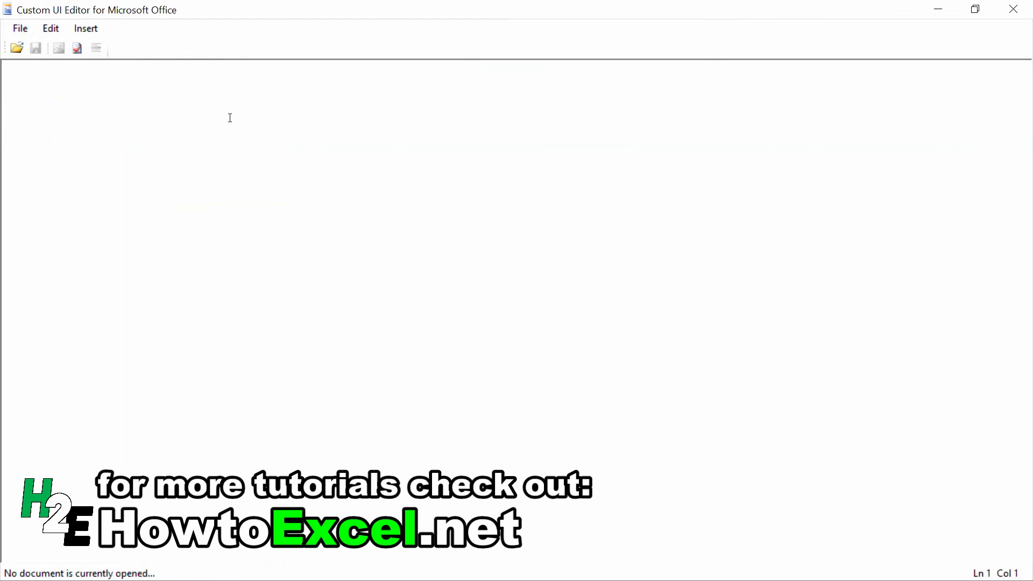
- Reopen Book1 in Excel, try the Amazon-icon Custom Button, and dismiss the 'Callback' macro error
key(alt+Tab)
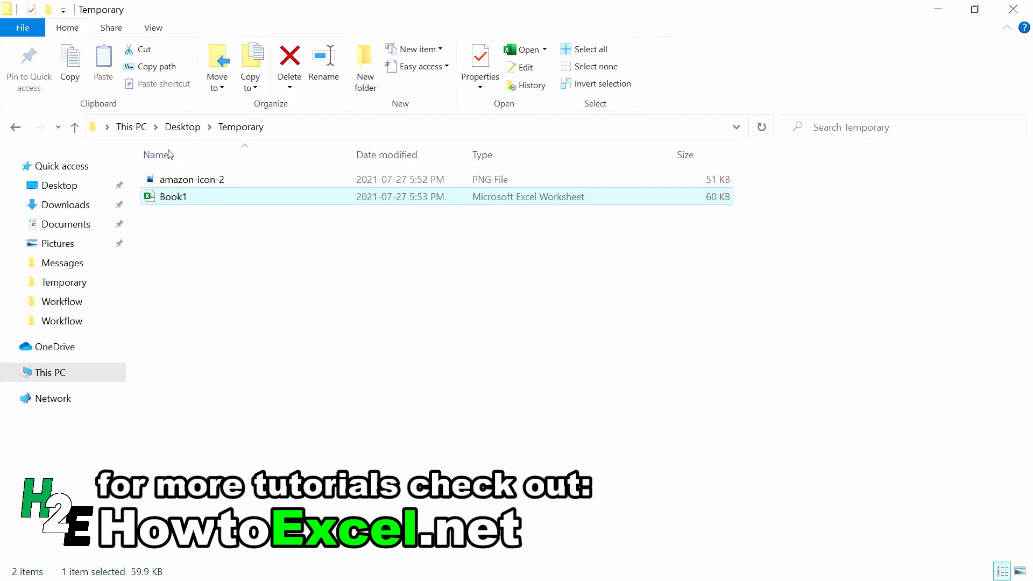
click(222, 201)
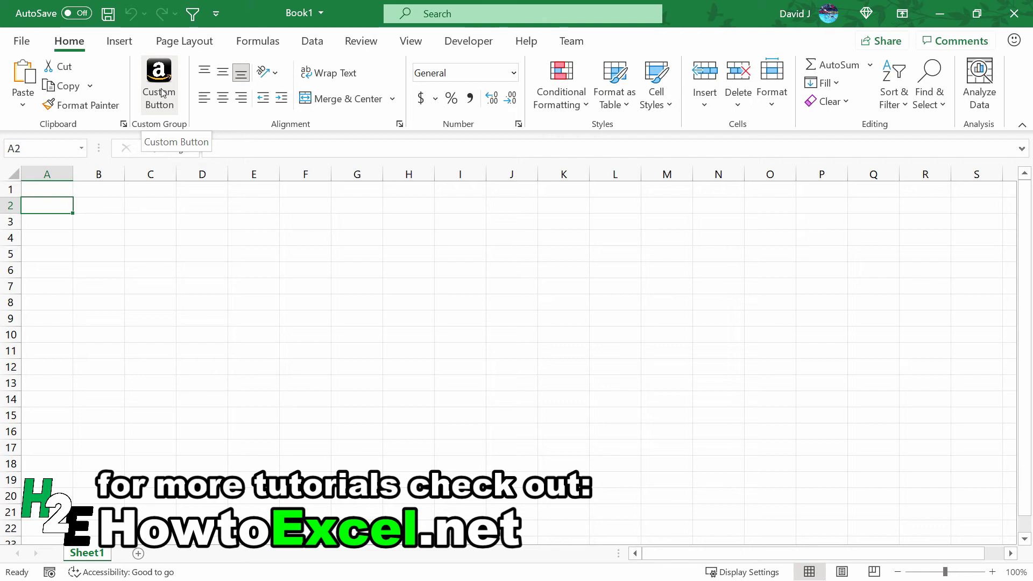
click(163, 92)
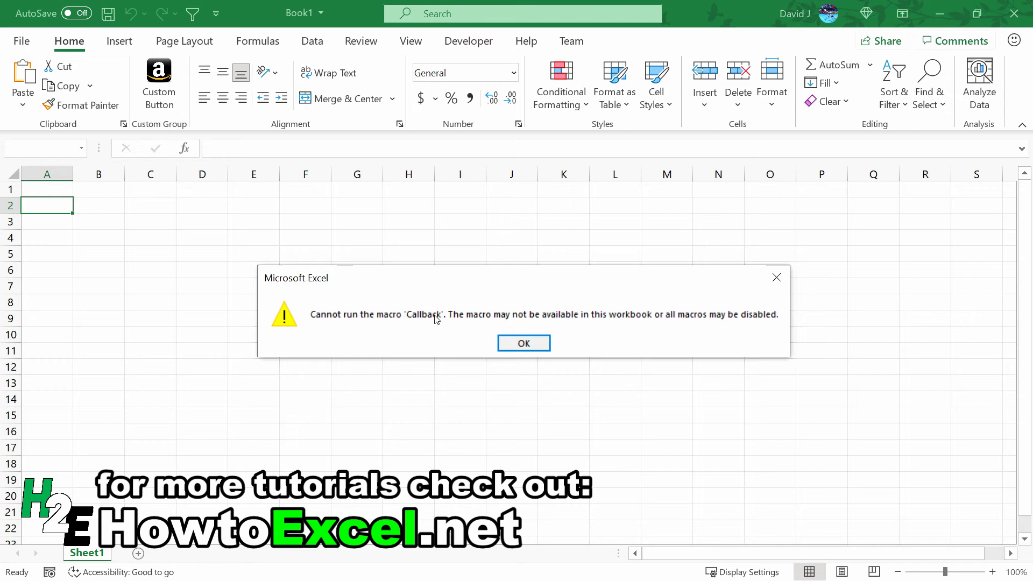
click(524, 345)
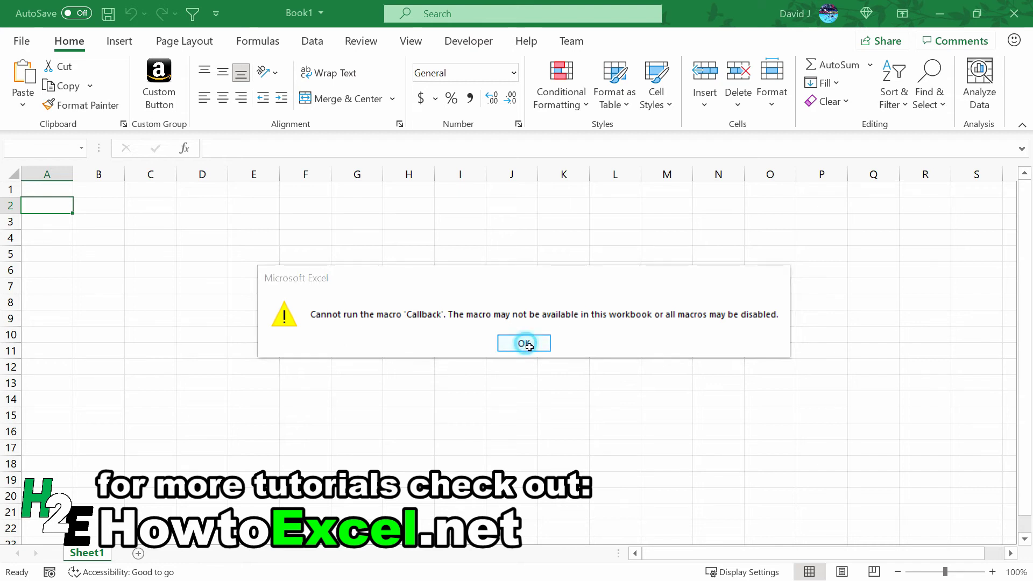
- In the VBA editor, add a module with Sub amazon() showing MsgBox ("amazon")
click(479, 42)
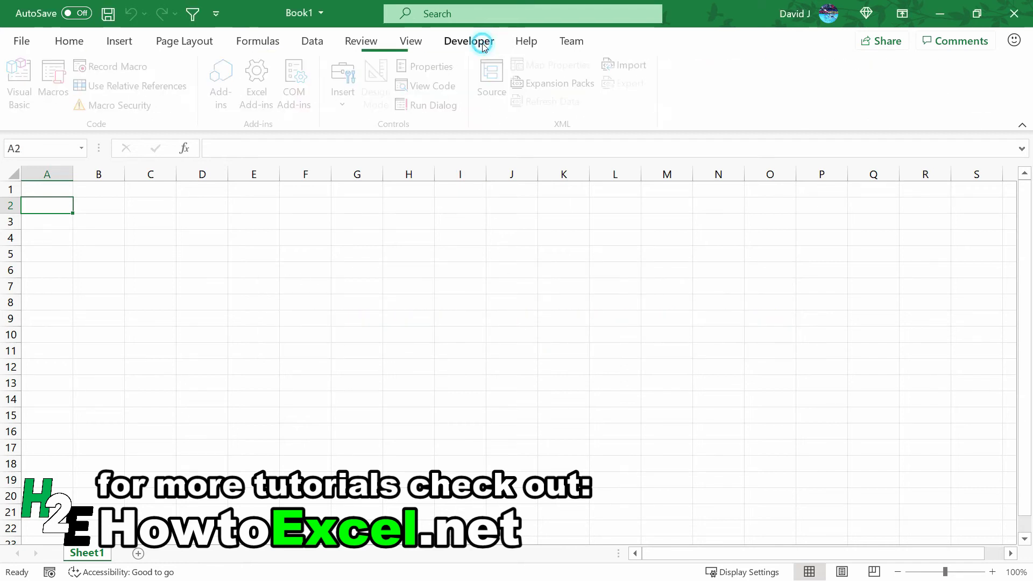
click(25, 86)
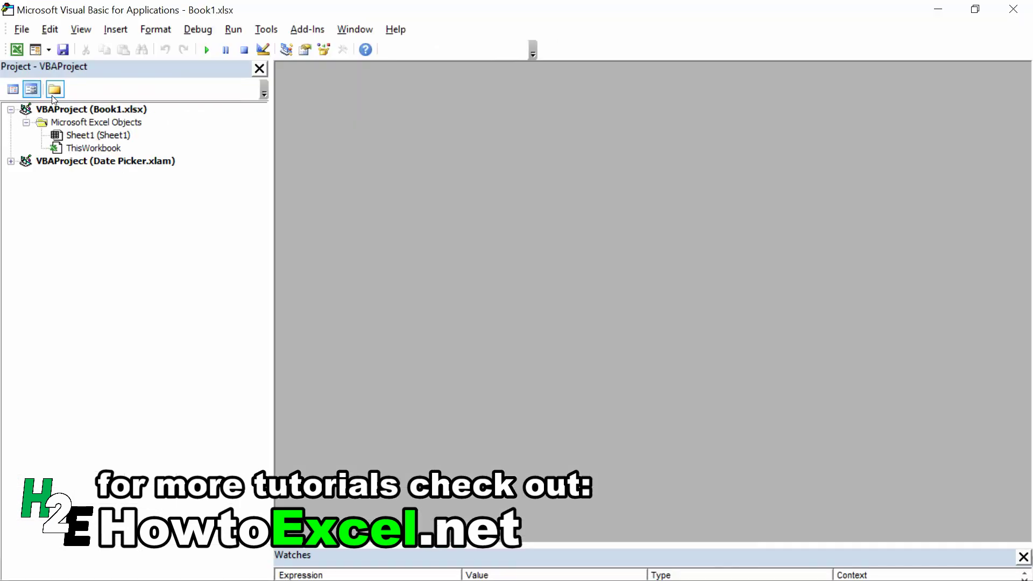
click(123, 31)
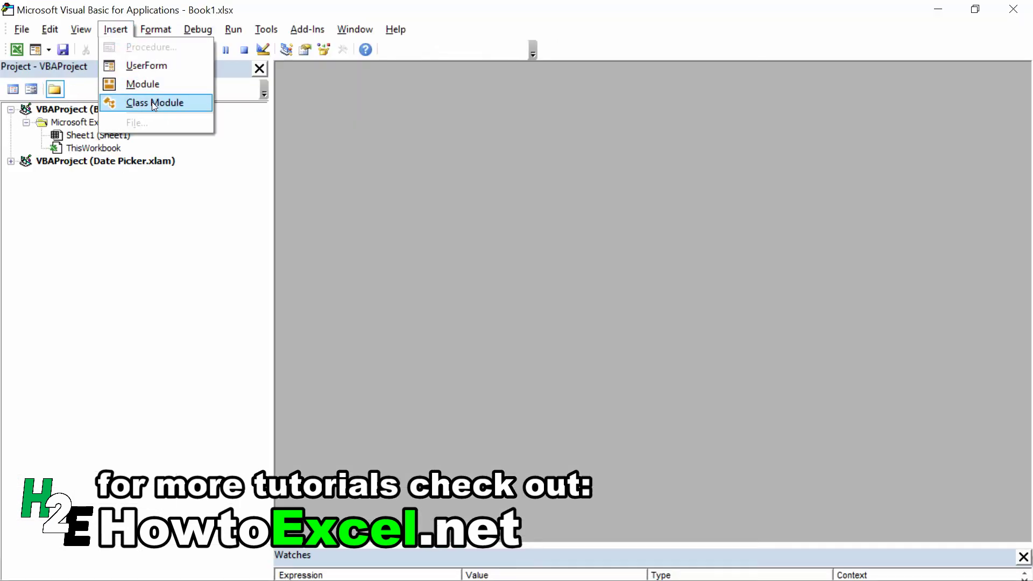
click(153, 86)
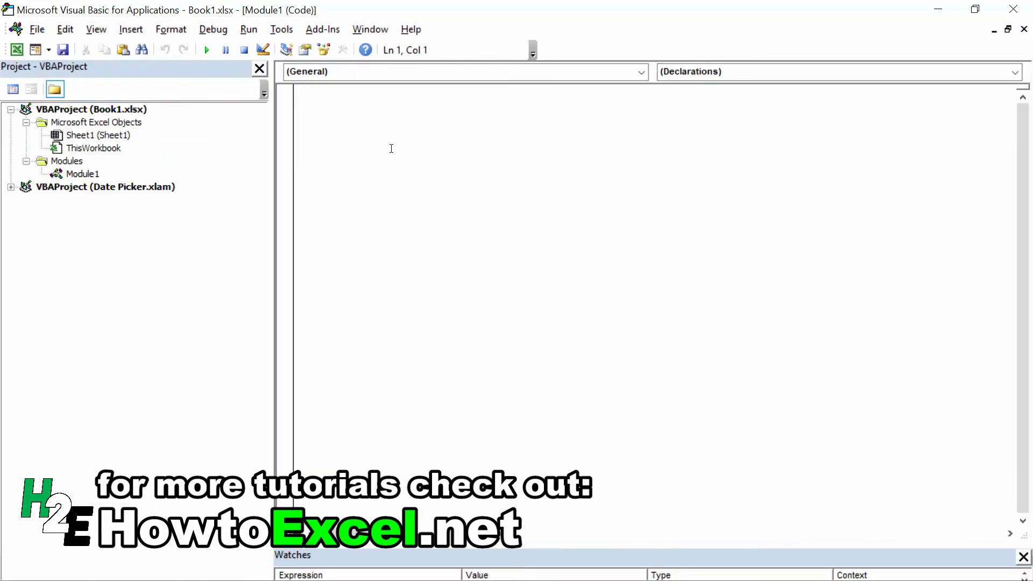
text(sub amazon)
key(Return)
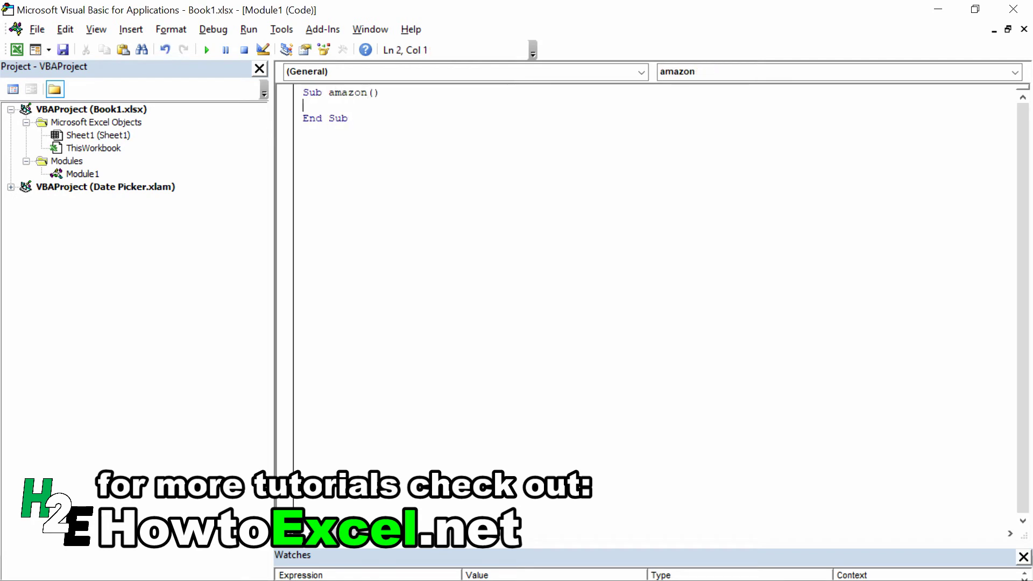
key(Return)
text(msgbox (")
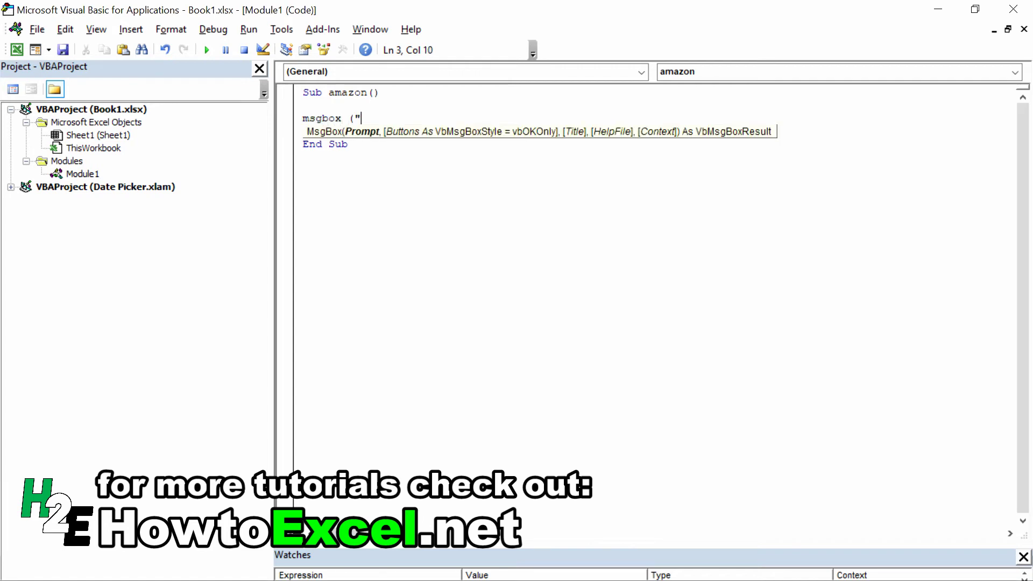
text(amazon"))
key(Return)
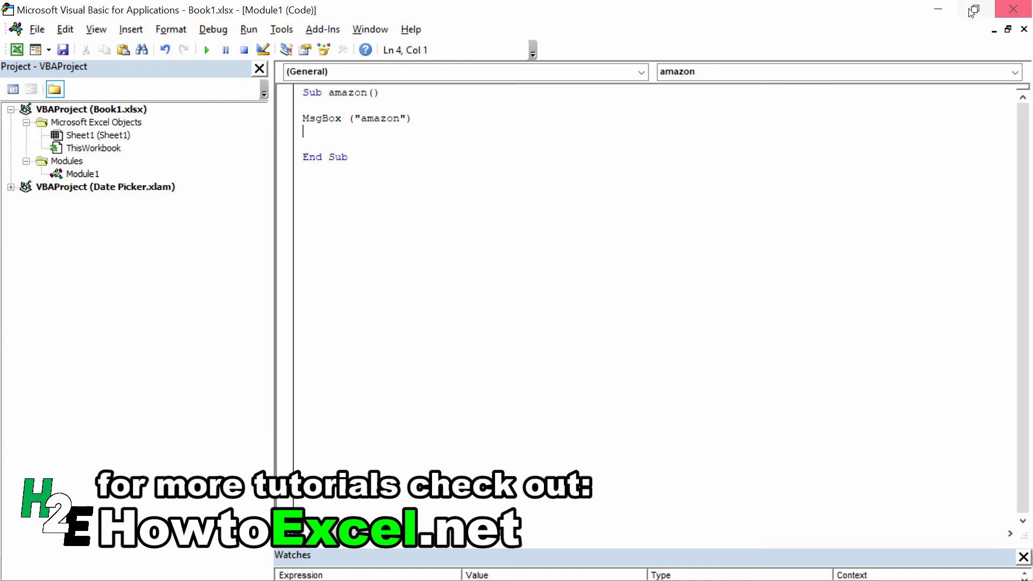
- Return to Excel, save, and decline saving as a macro-free workbook
click(1013, 9)
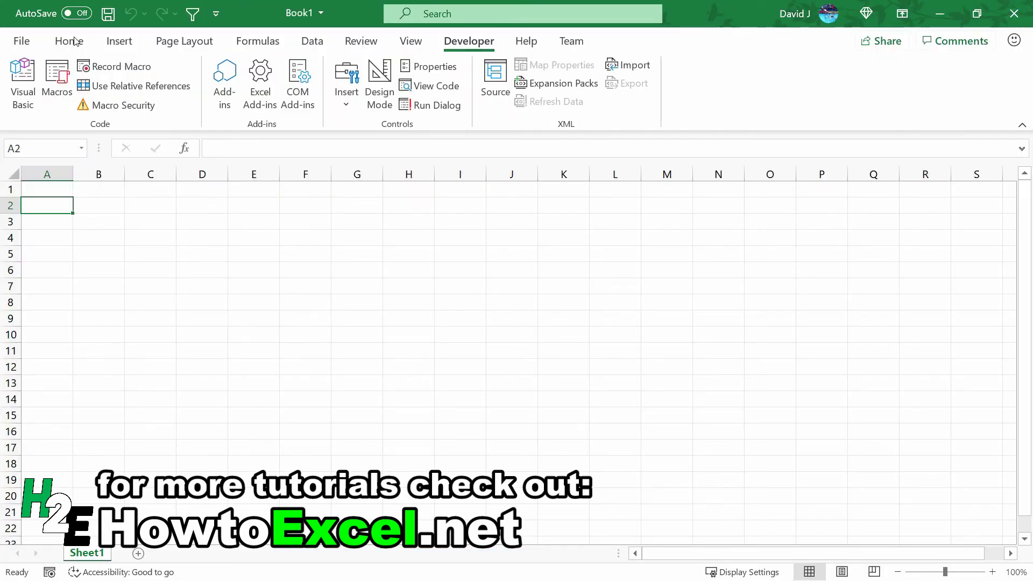
click(108, 14)
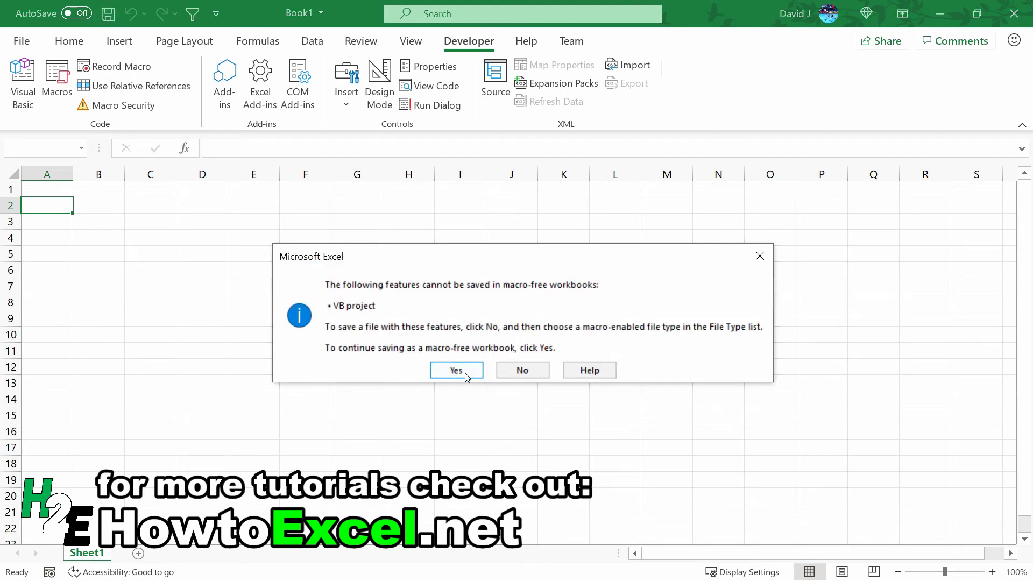
click(525, 370)
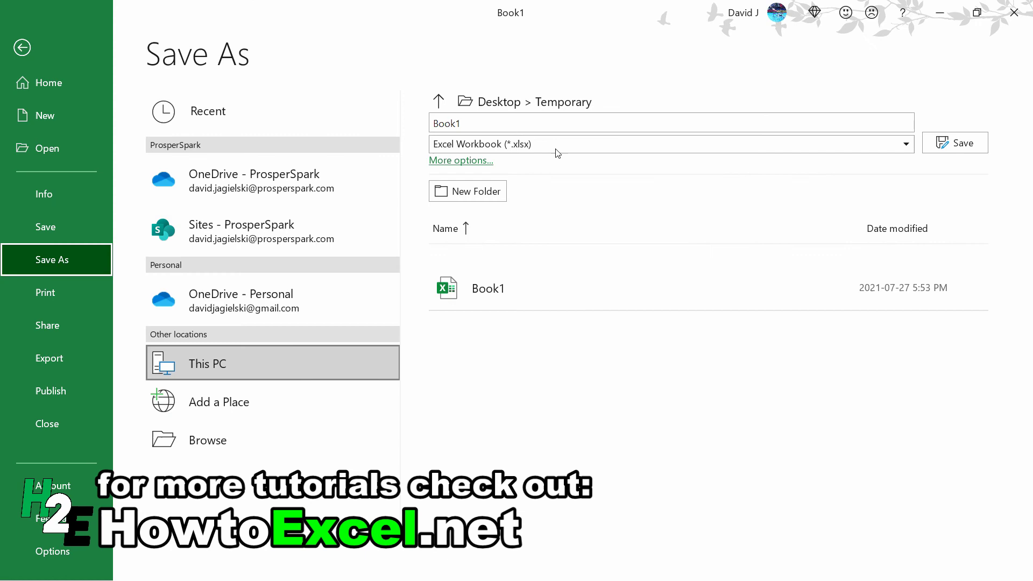
- Save Book1 as an Excel Macro-Enabled Workbook (*.xlsm)
click(556, 145)
click(583, 173)
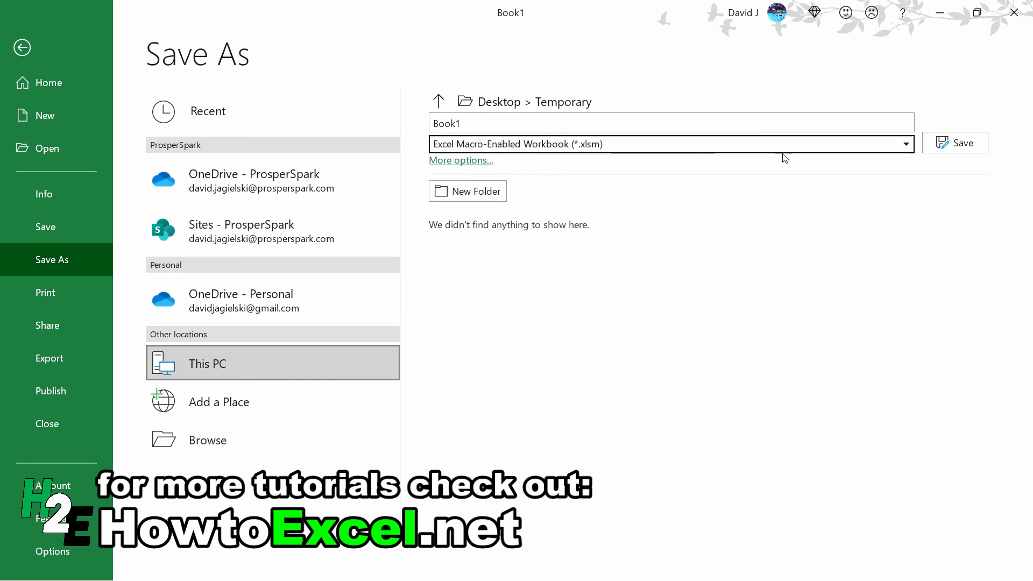
click(957, 143)
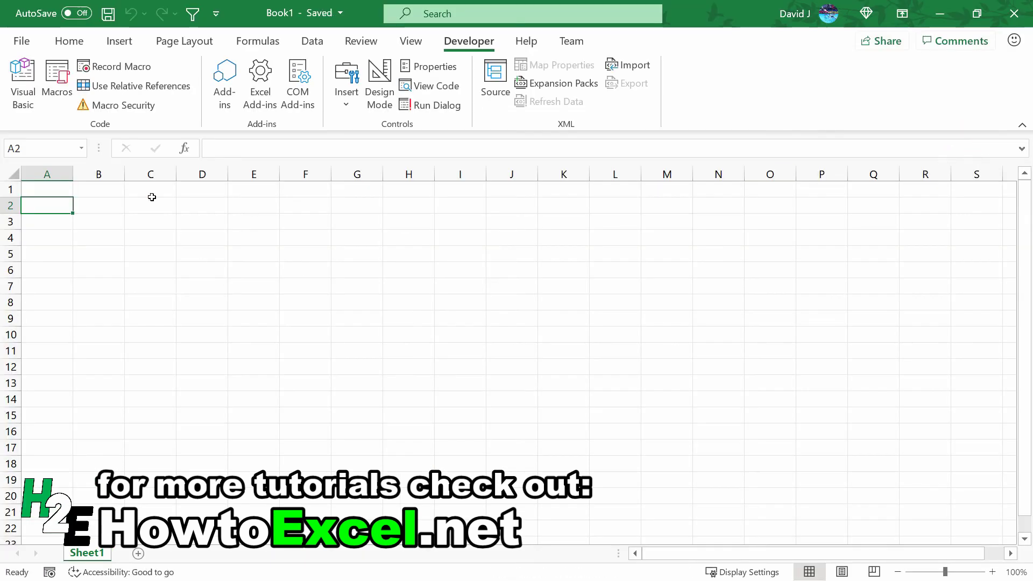
- Check the Home tab's Custom Button, then close the workbook
click(80, 41)
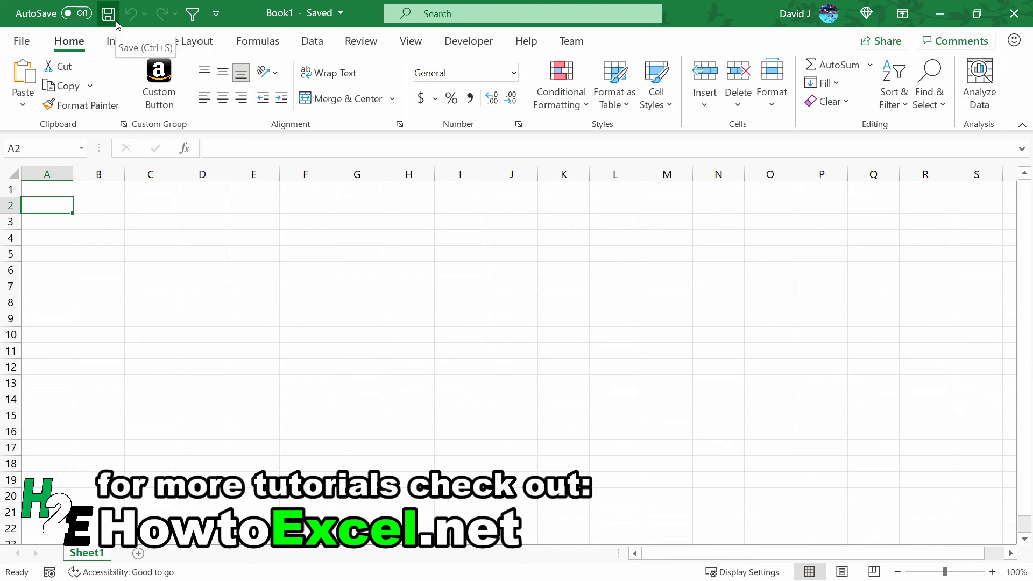
click(22, 41)
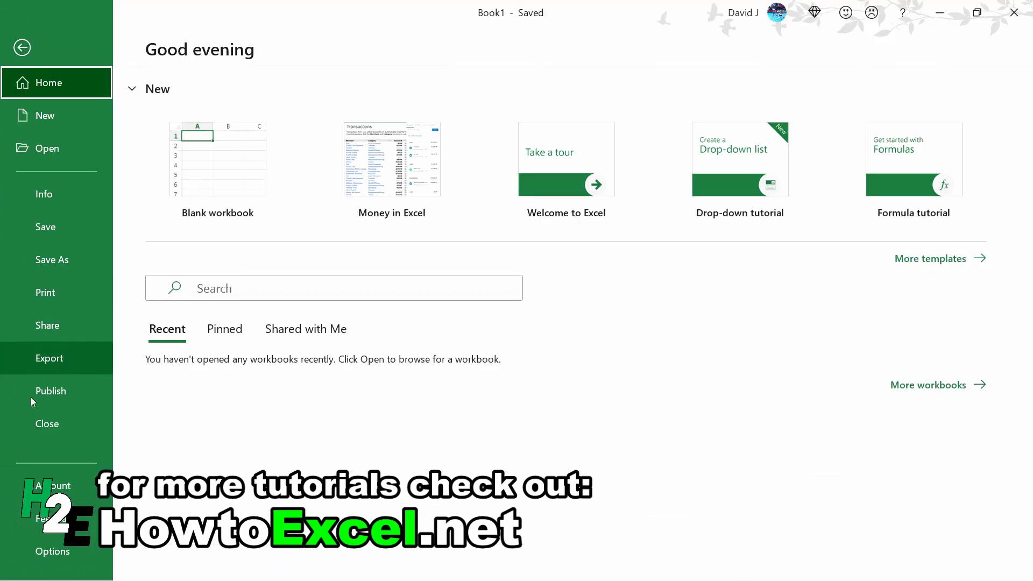
click(47, 423)
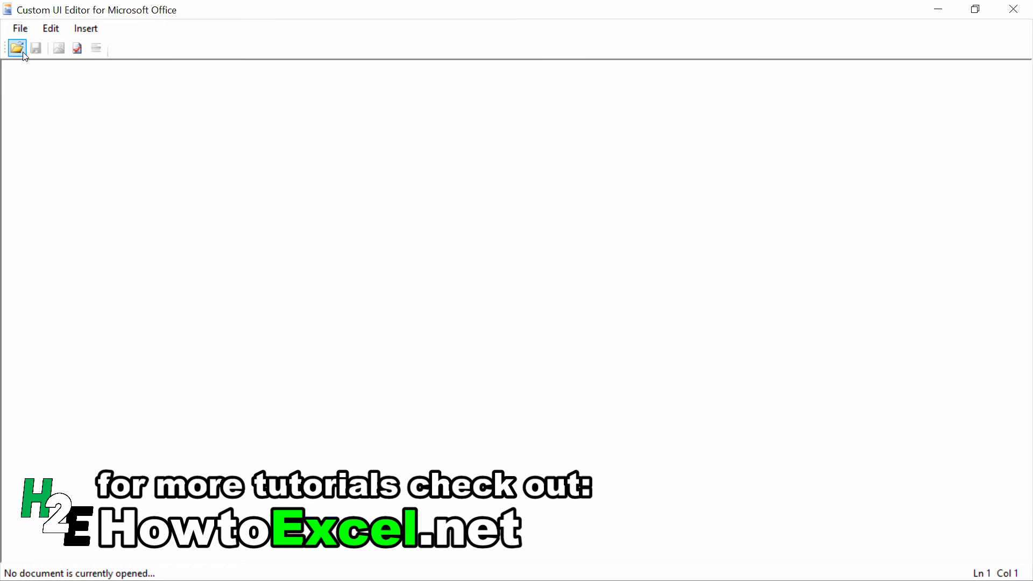
- Open Book1.xlsm, preview its generated Callback stub, then return to customUI14.xml
click(22, 49)
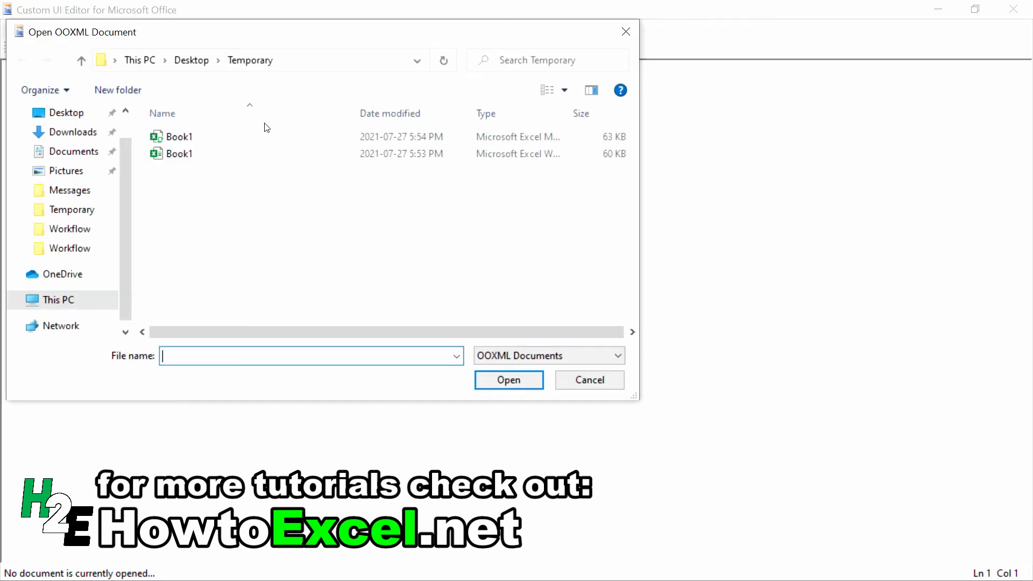
click(195, 138)
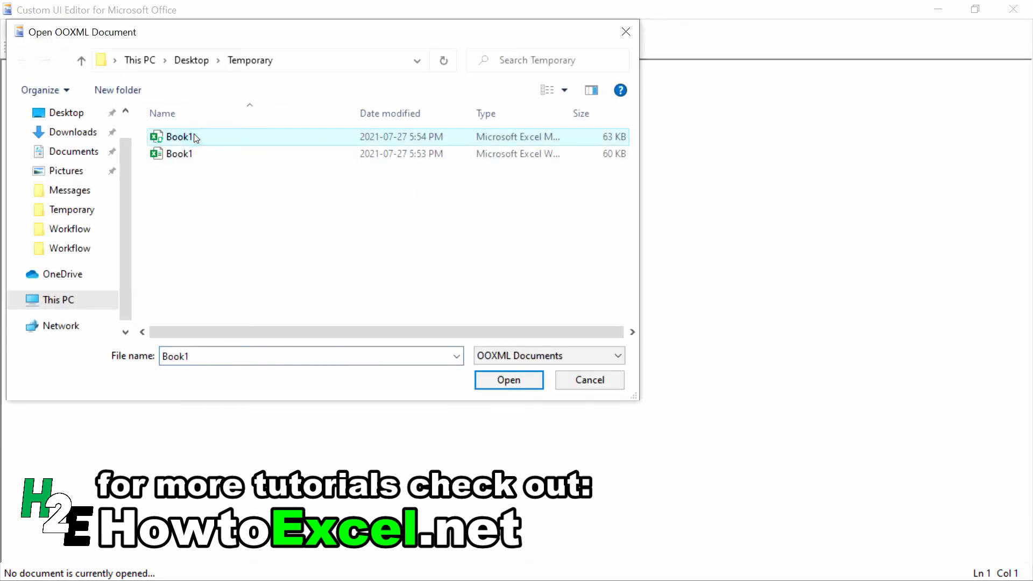
double_click(195, 138)
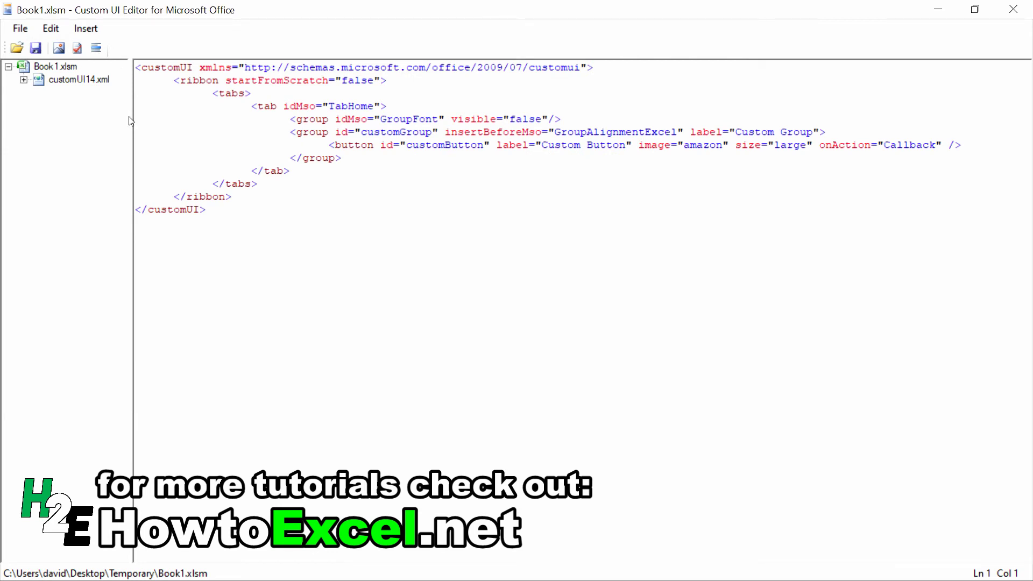
click(96, 51)
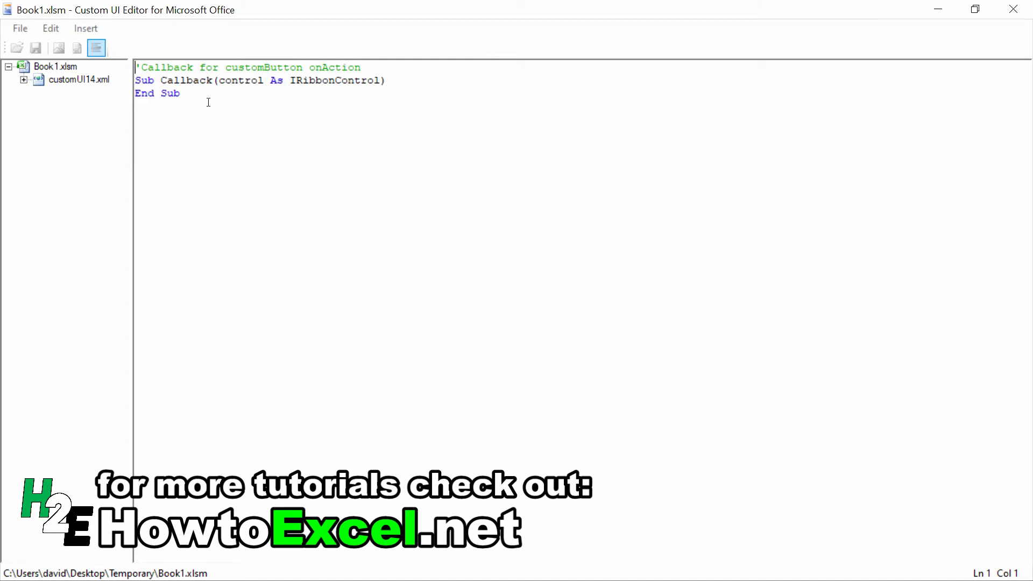
click(58, 84)
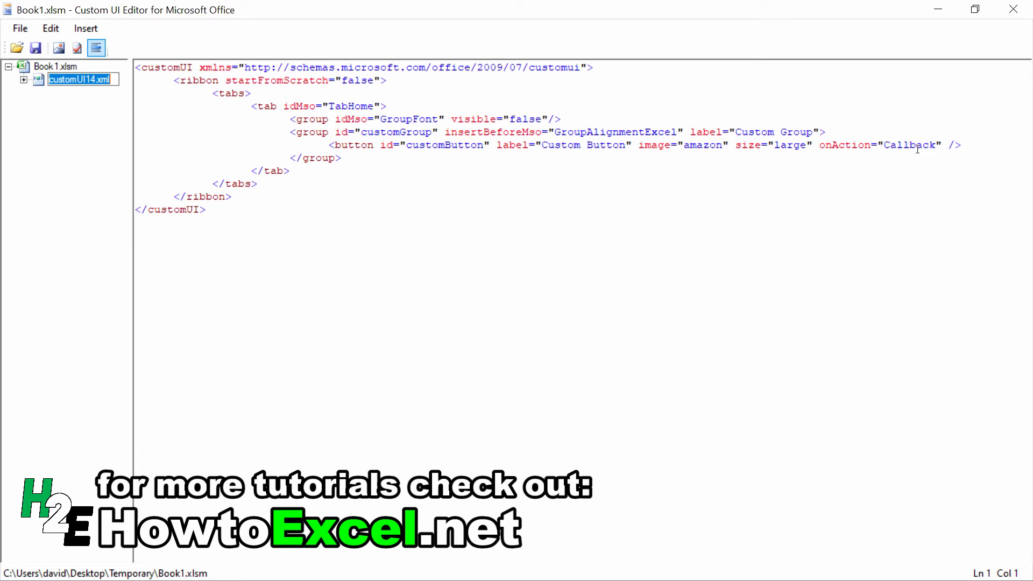
- Rename the onAction callback to cb, select its regenerated stub, then save and close Book1.xlsm
double_click(918, 146)
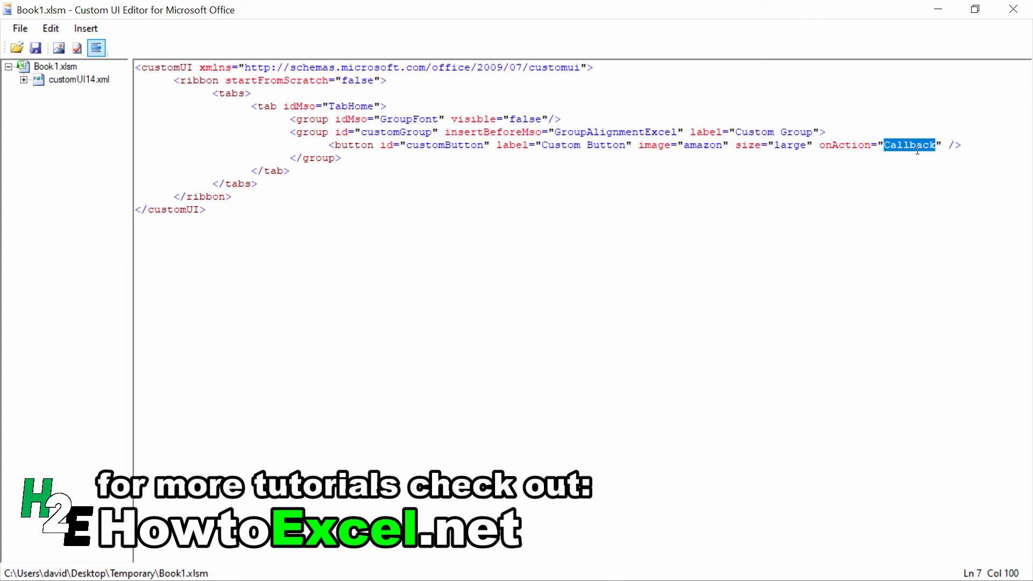
text(cb)
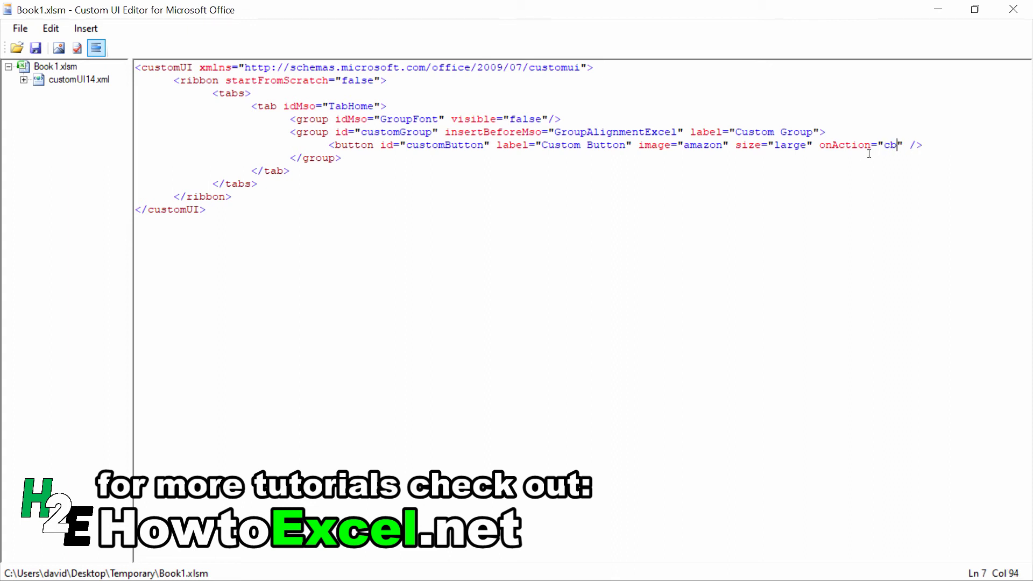
click(97, 48)
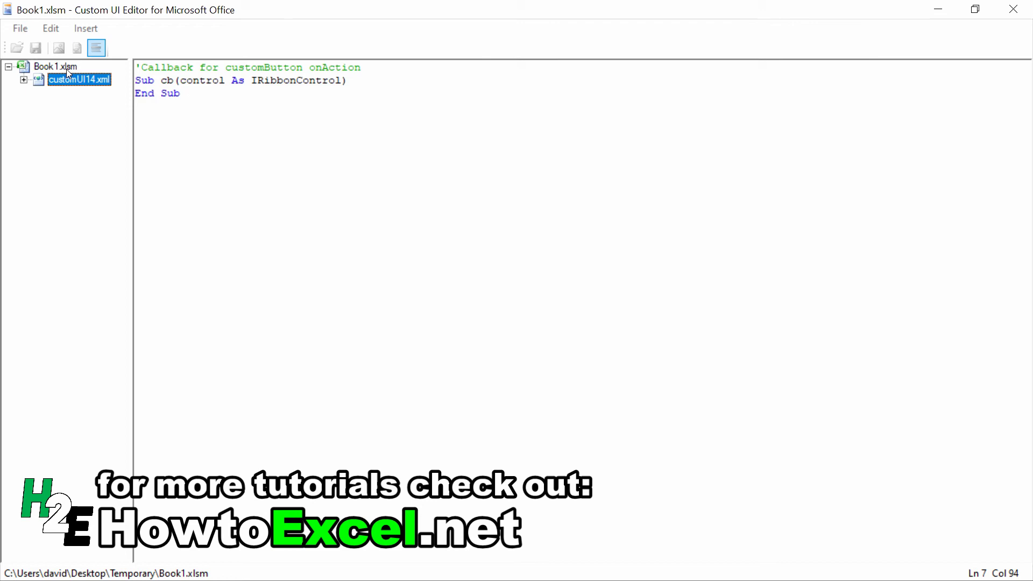
drag(180, 94, 145, 83)
key(ctrl+c)
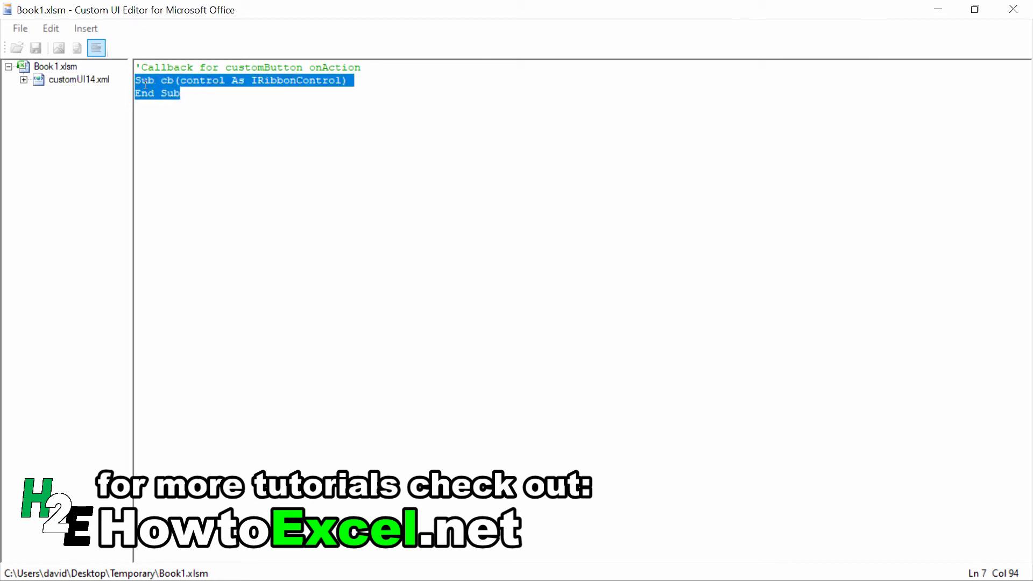
click(56, 66)
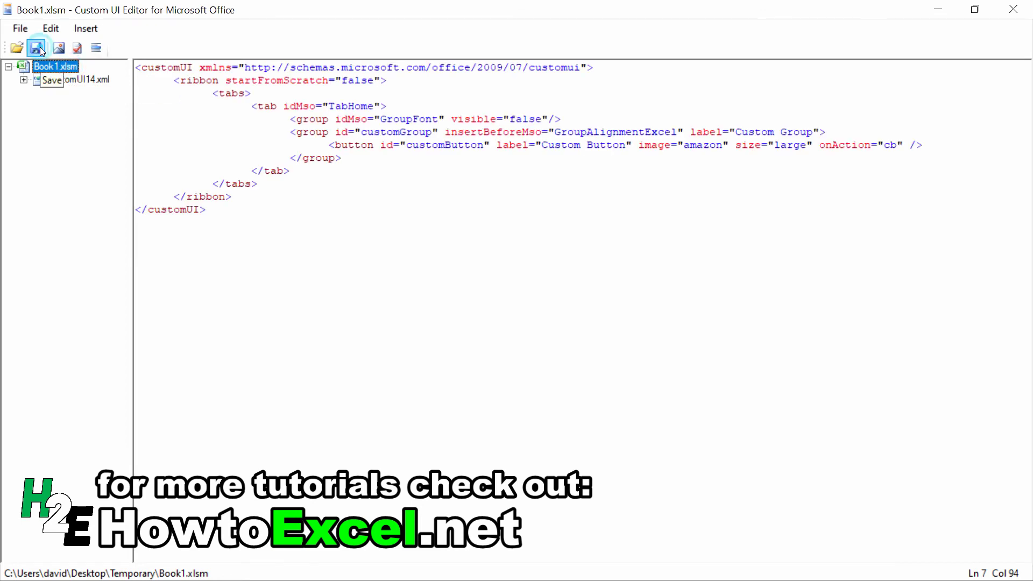
click(20, 28)
click(63, 107)
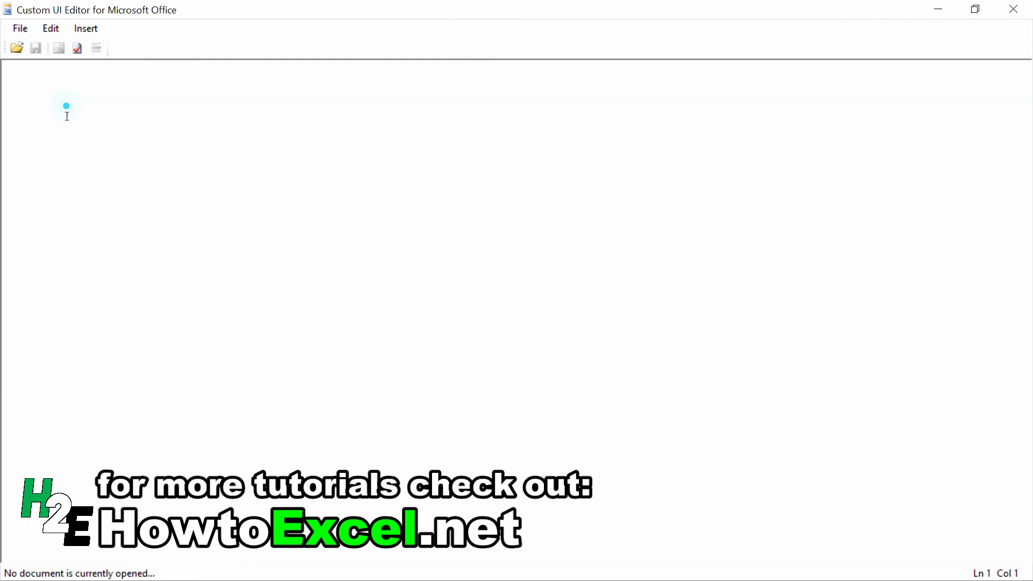
- Open Book1 (Macro-Enabled Worksheet) from File Explorer's Temporary folder in Excel
key(alt+Tab)
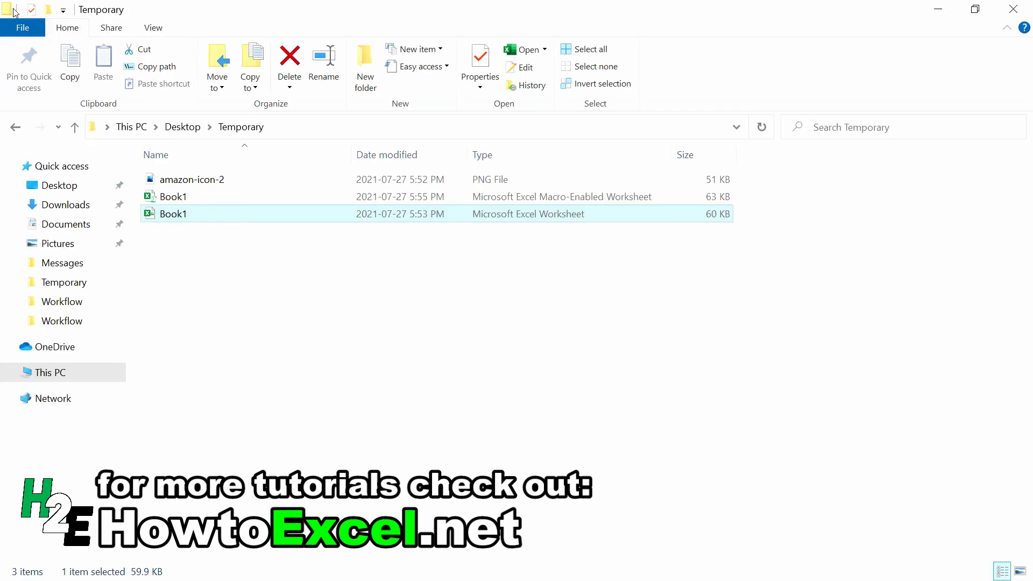
double_click(192, 197)
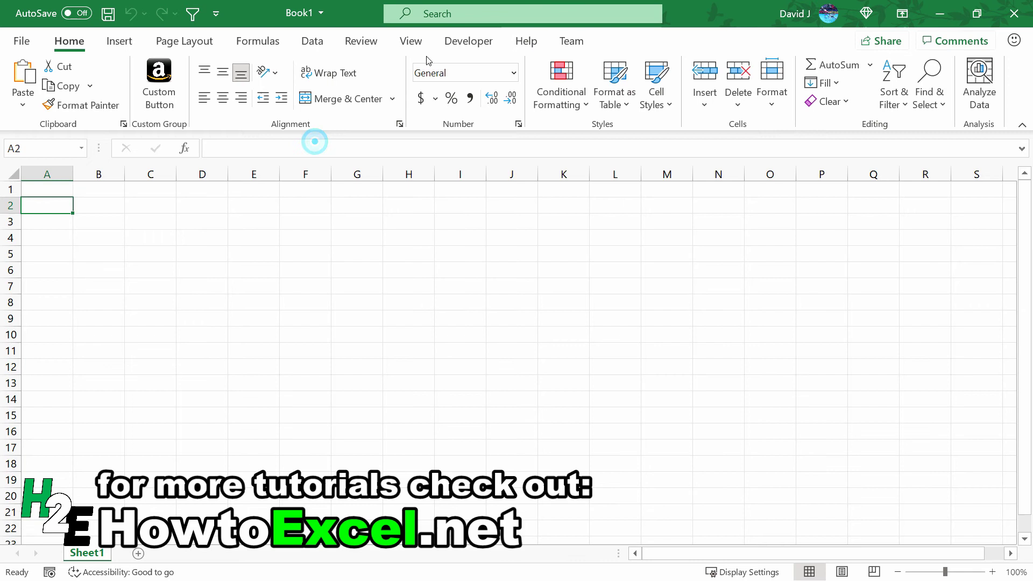
- Enable macros and paste the Sub cb(control As IRibbonControl) stub above Sub amazon() in Module1
click(448, 41)
click(6, 98)
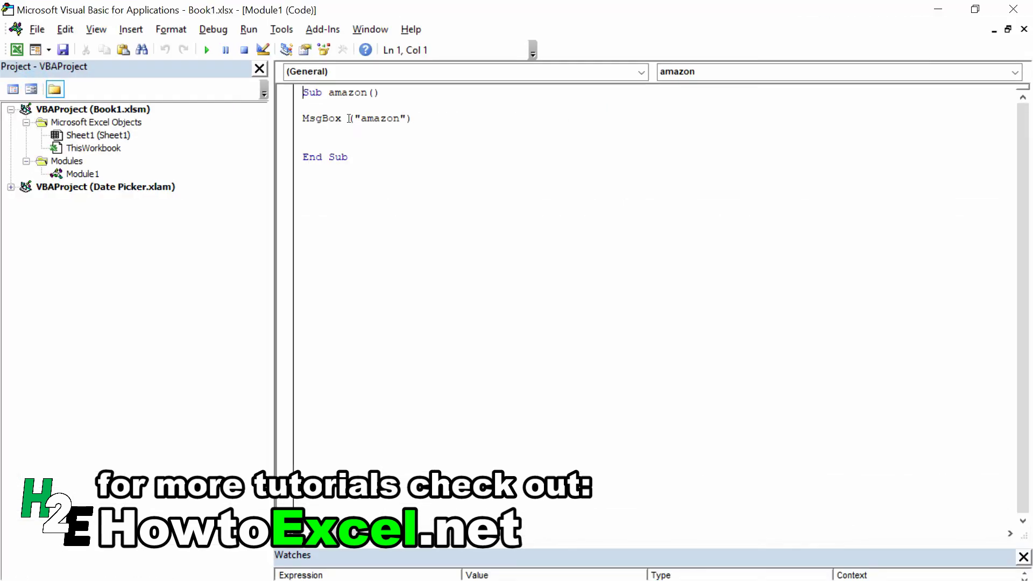
key(Return)
key(Return)
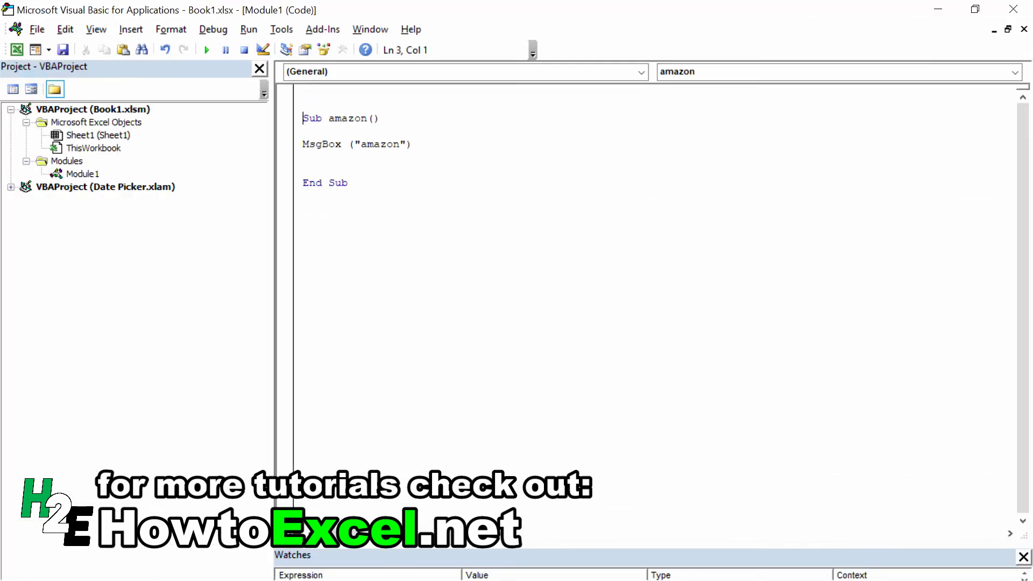
key(Return)
key(Up)
key(Up)
key(ctrl+v)
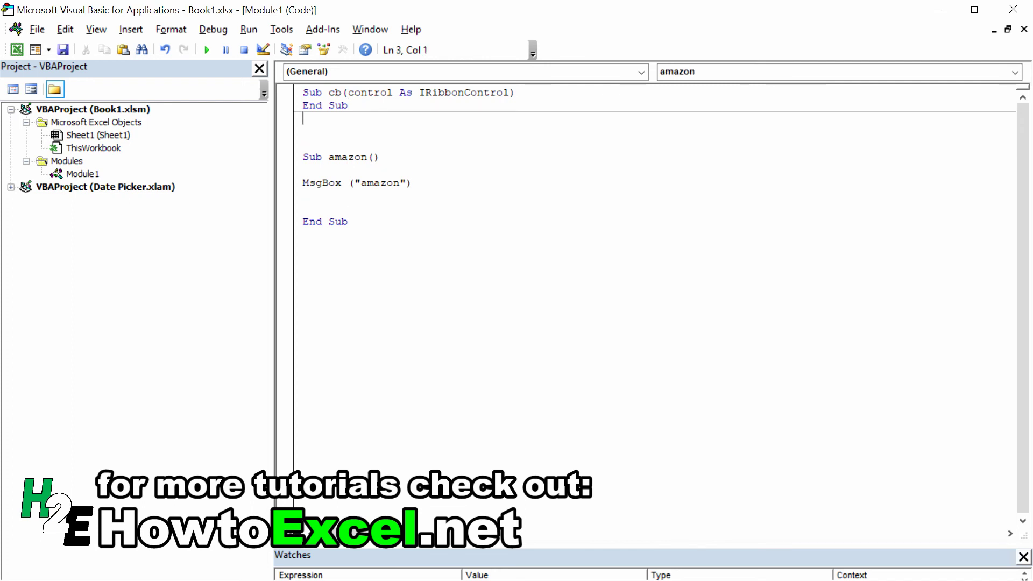
- Make the cb procedure call amazon by copying the macro name into its body
click(303, 105)
key(Return)
key(Return)
key(Return)
key(Up)
key(Up)
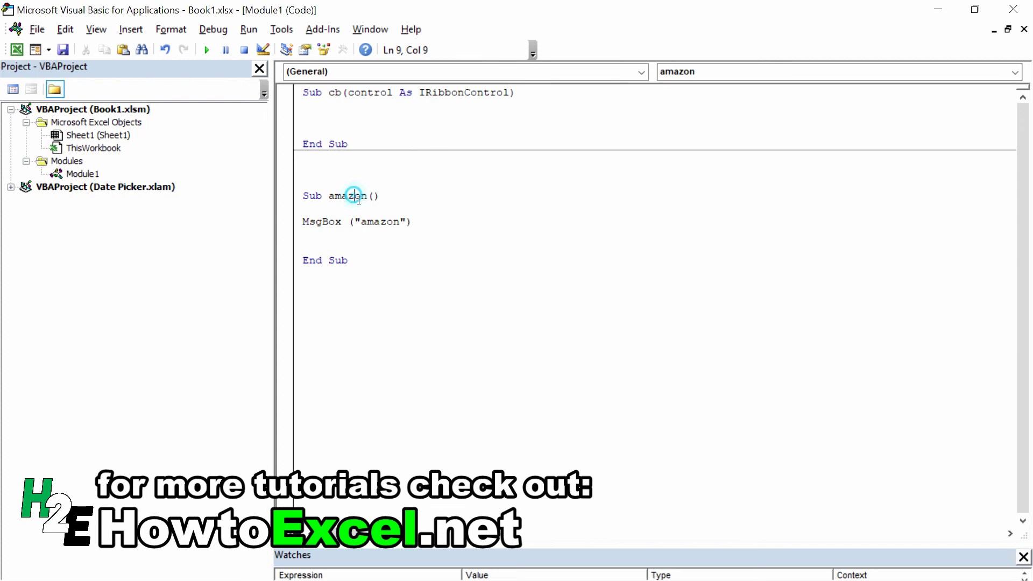
double_click(354, 196)
key(ctrl+c)
click(341, 118)
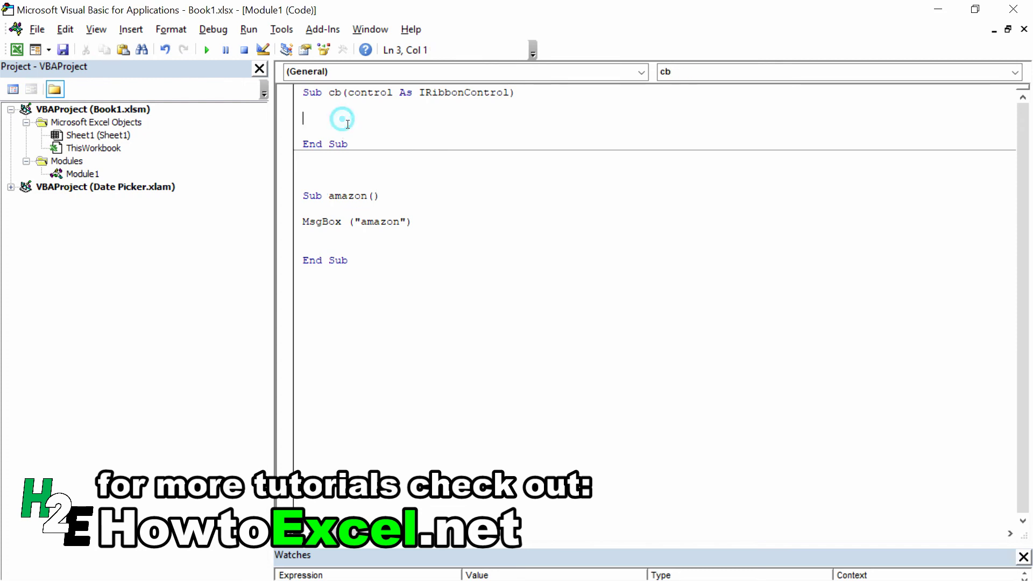
key(ctrl+v)
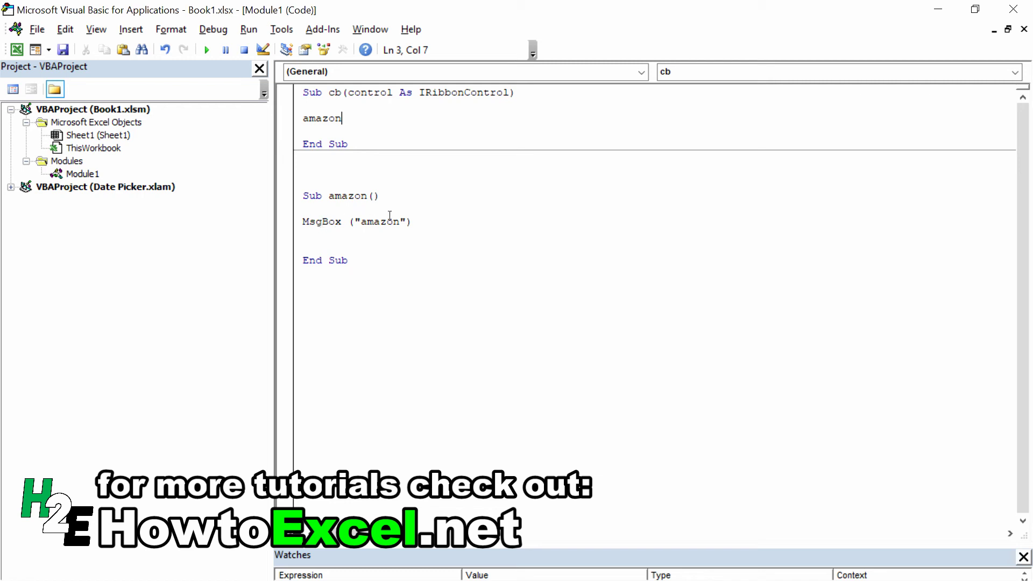
- Run the Amazon Custom Button on the Home tab, dismiss its message, and close Book1
click(938, 9)
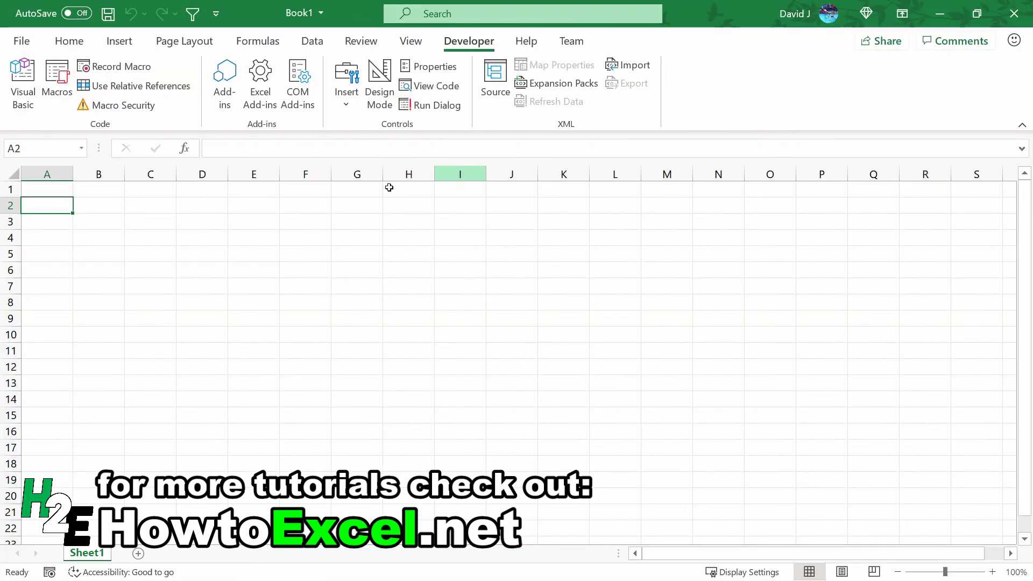
click(76, 42)
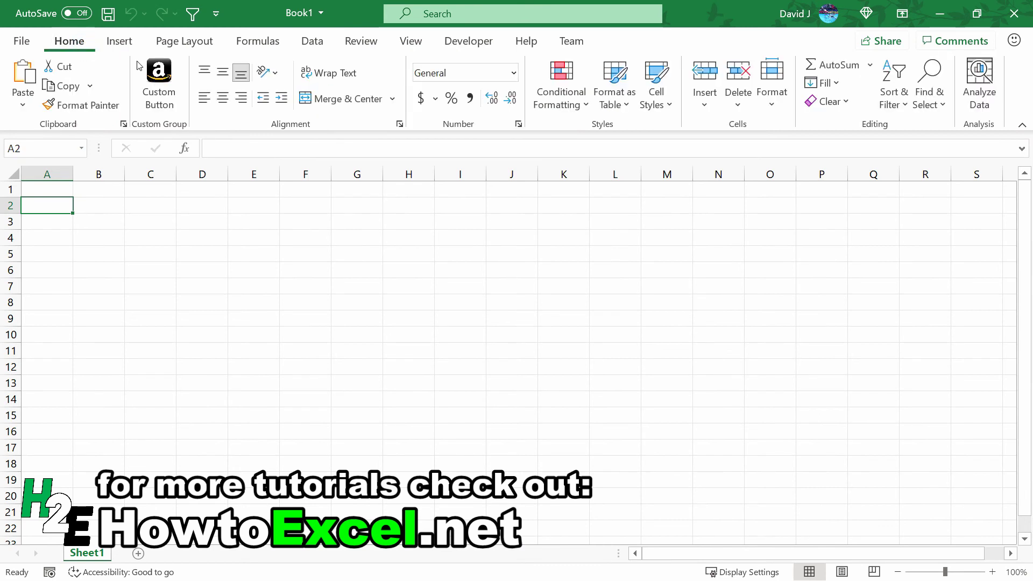
click(170, 81)
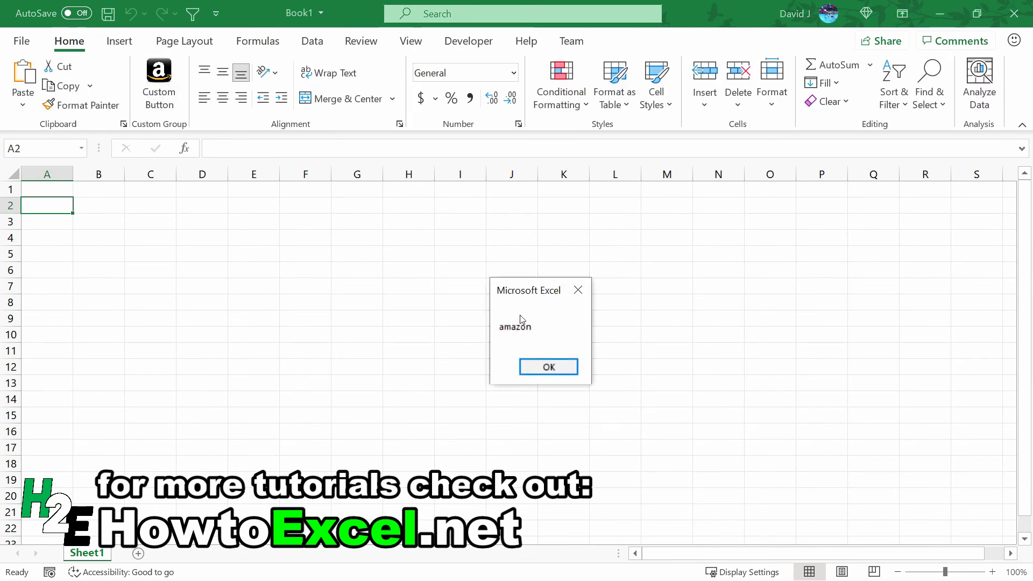
click(532, 366)
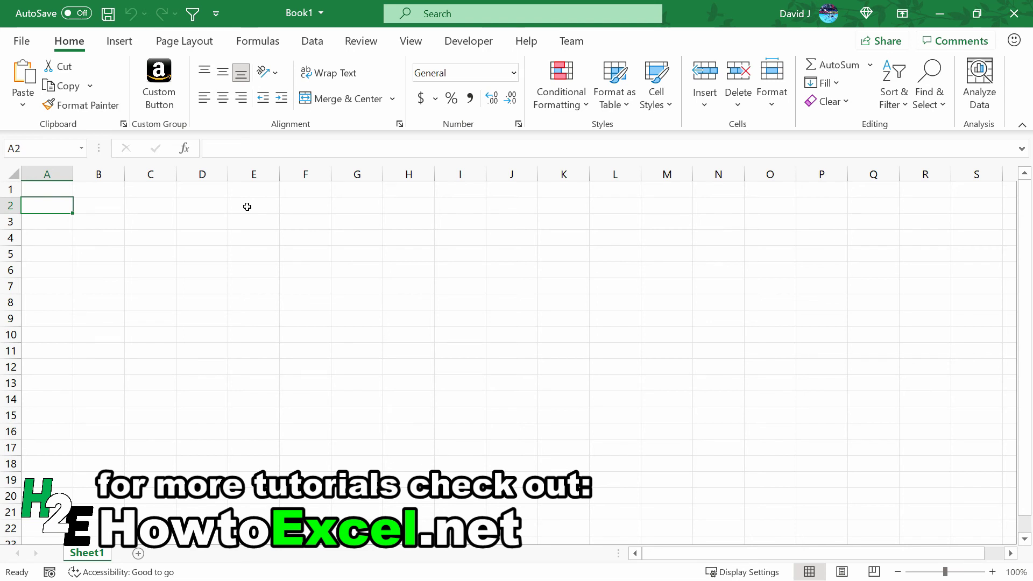
click(22, 41)
click(63, 416)
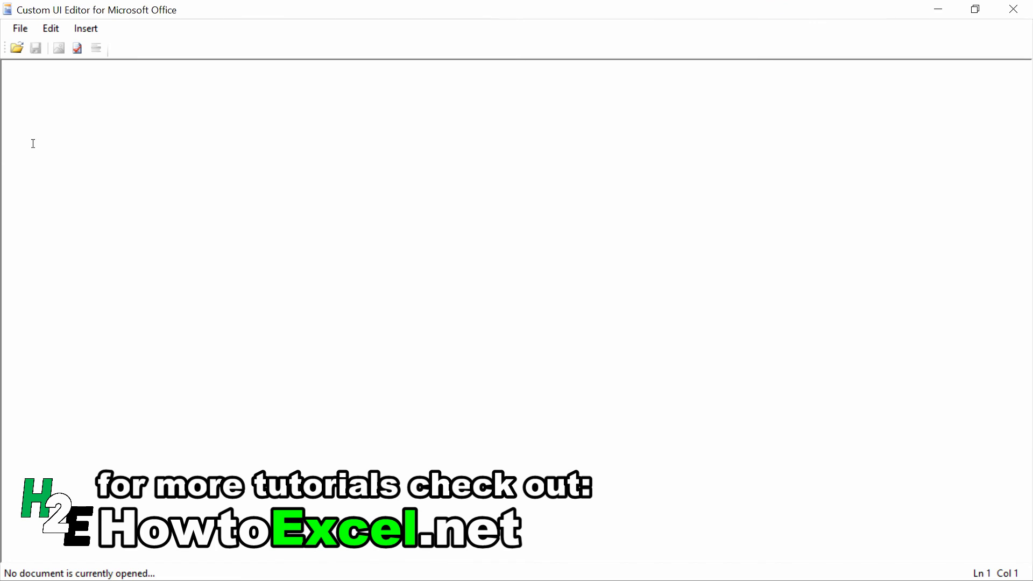
- Open Book1.xlsm and duplicate the <button> line into three copies
click(18, 48)
double_click(213, 138)
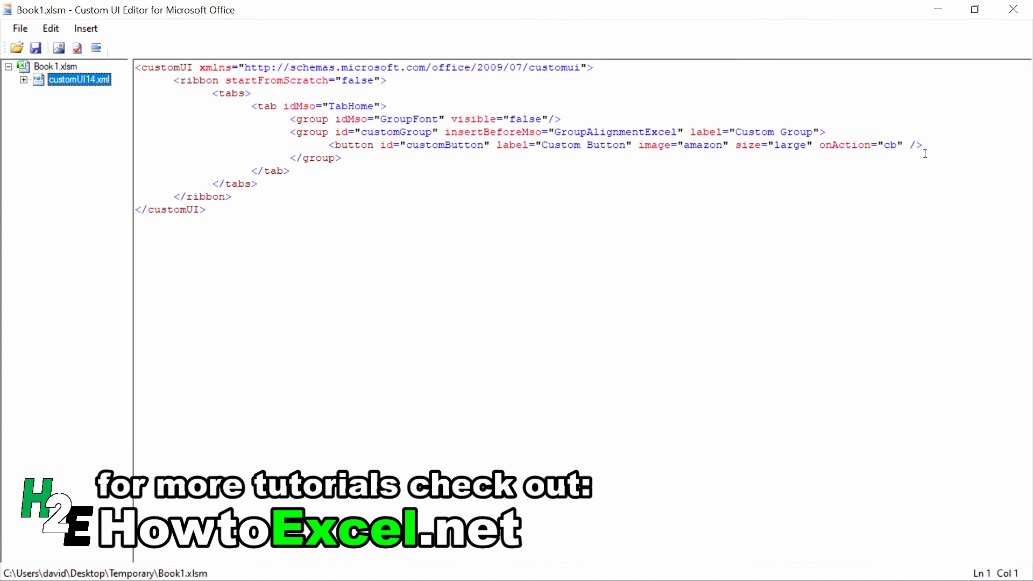
drag(924, 147, 122, 148)
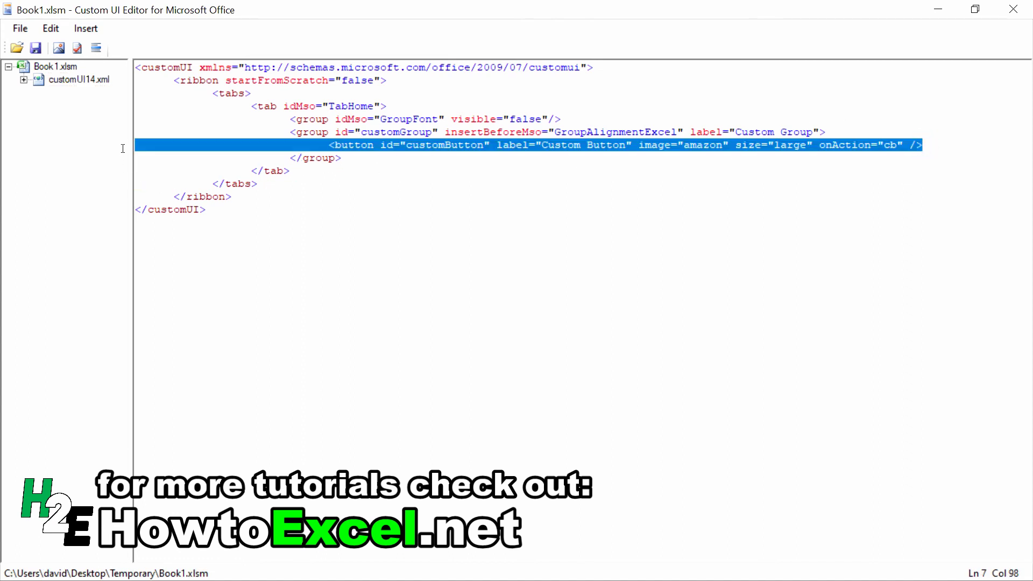
key(End)
key(Return)
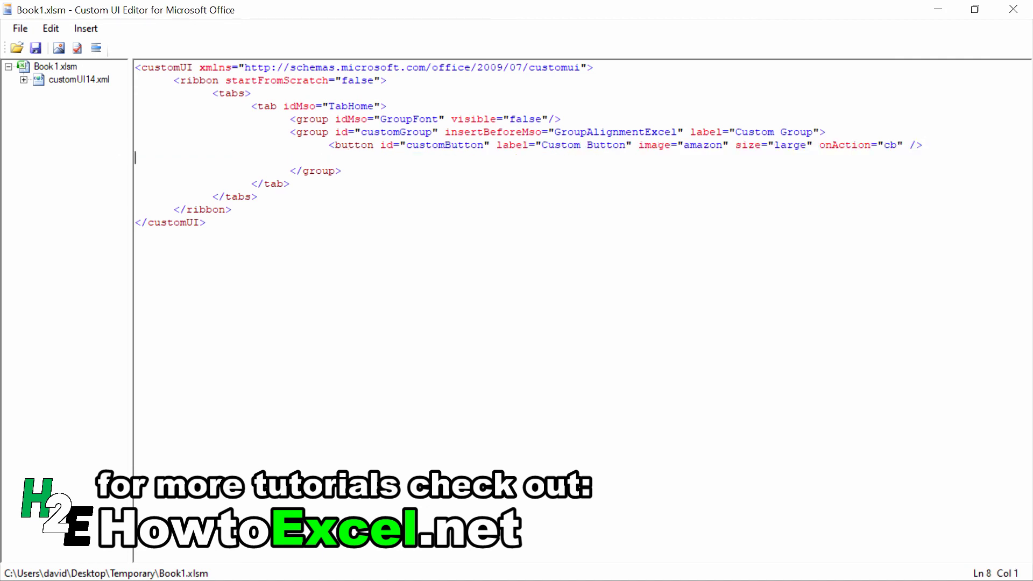
key(ctrl+v)
key(Return)
key(ctrl+v)
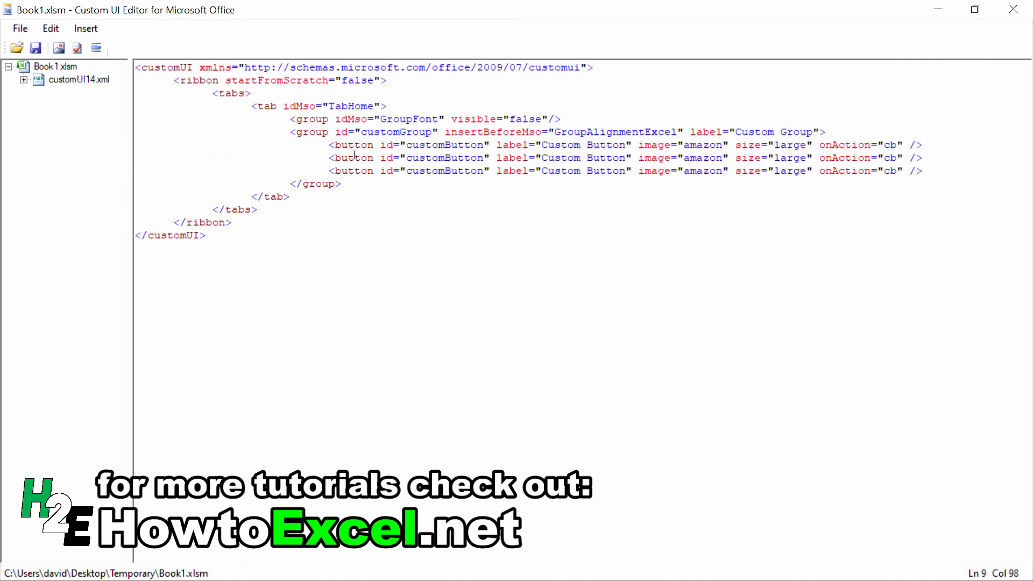
- Set the three button ids to btn1, btn2 and btn3
double_click(462, 148)
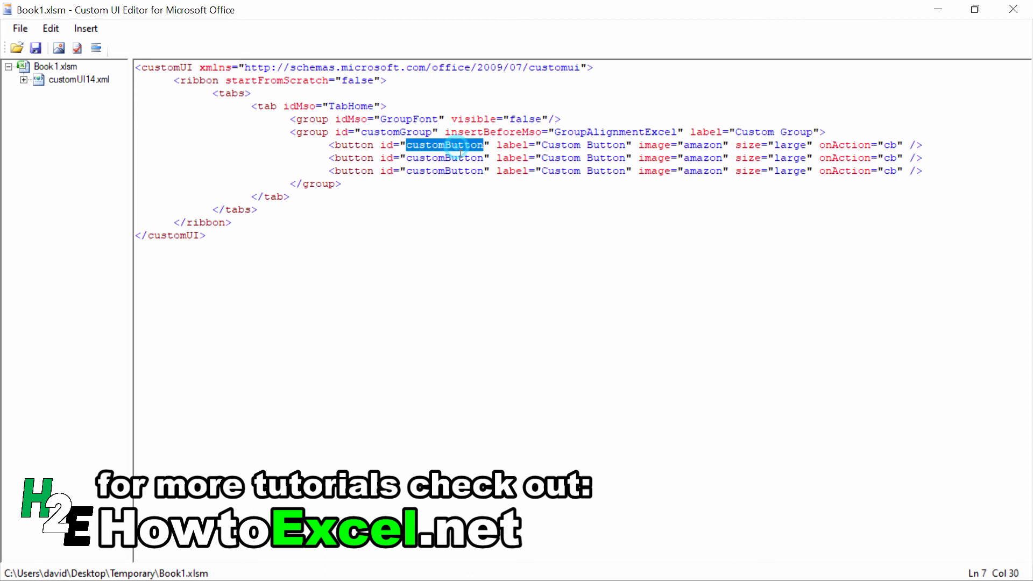
text(bt)
text(n2)
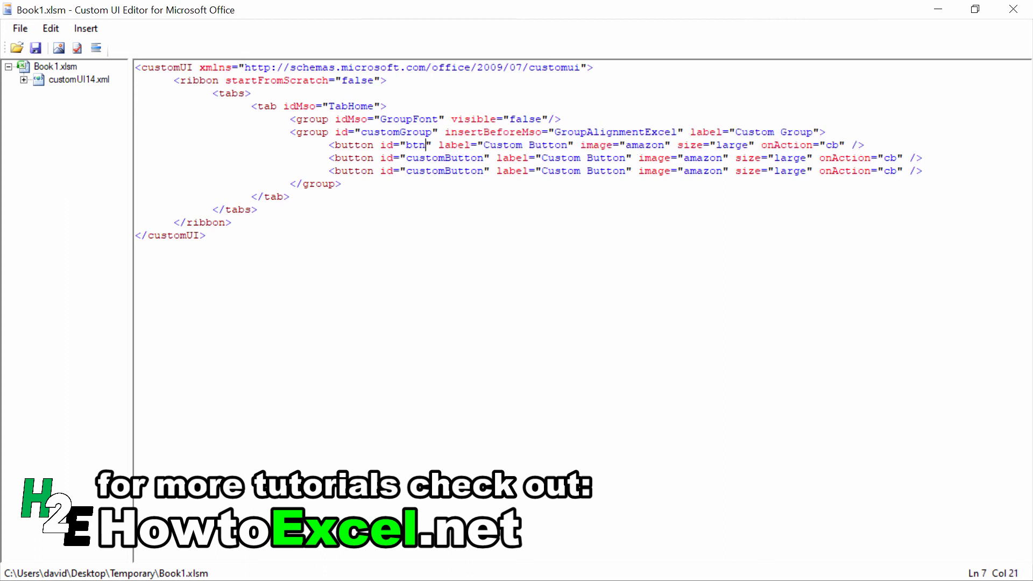
key(BackSpace)
text(1)
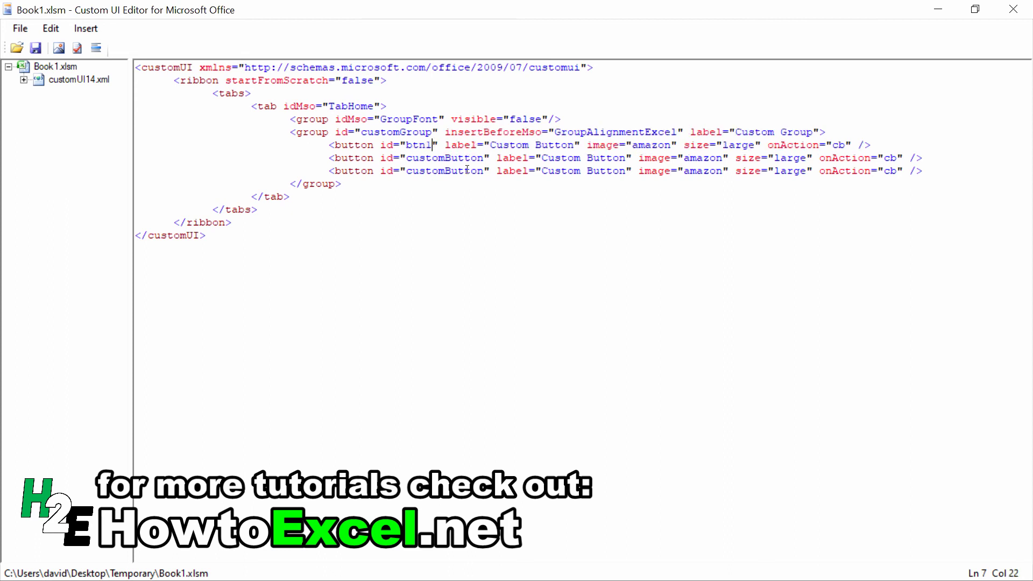
double_click(452, 157)
text(btn2)
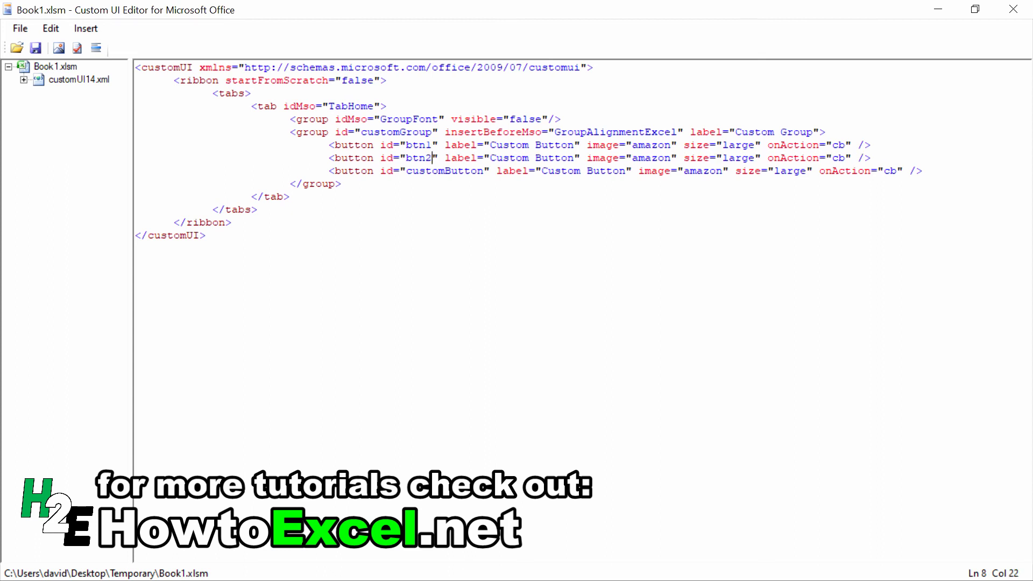
double_click(461, 172)
text(btn3)
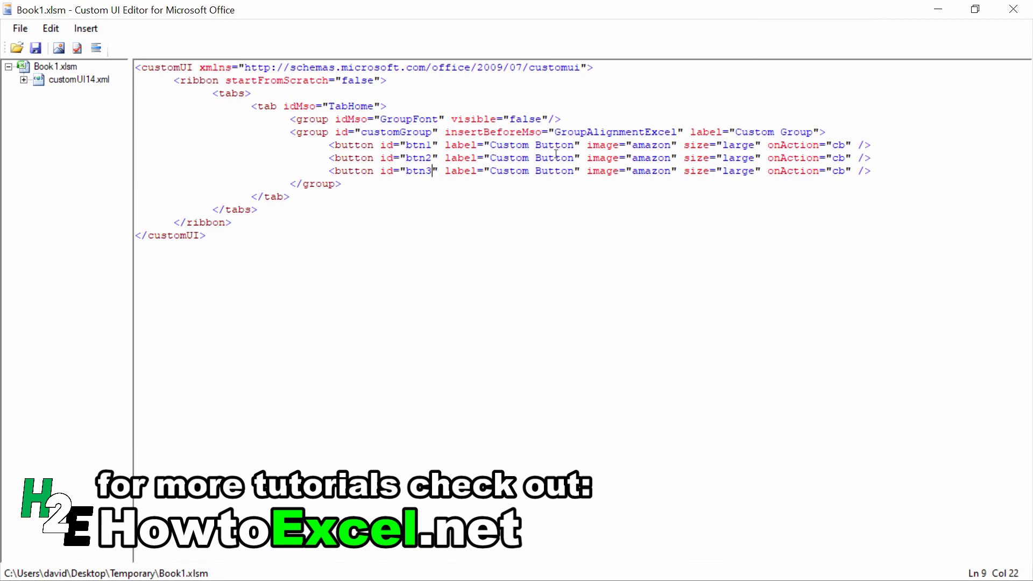
- Relabel the buttons Custom Button1, Custom Button2 and Custom Button3
click(575, 145)
text(1)
click(574, 158)
text(2)
click(579, 171)
text(3)
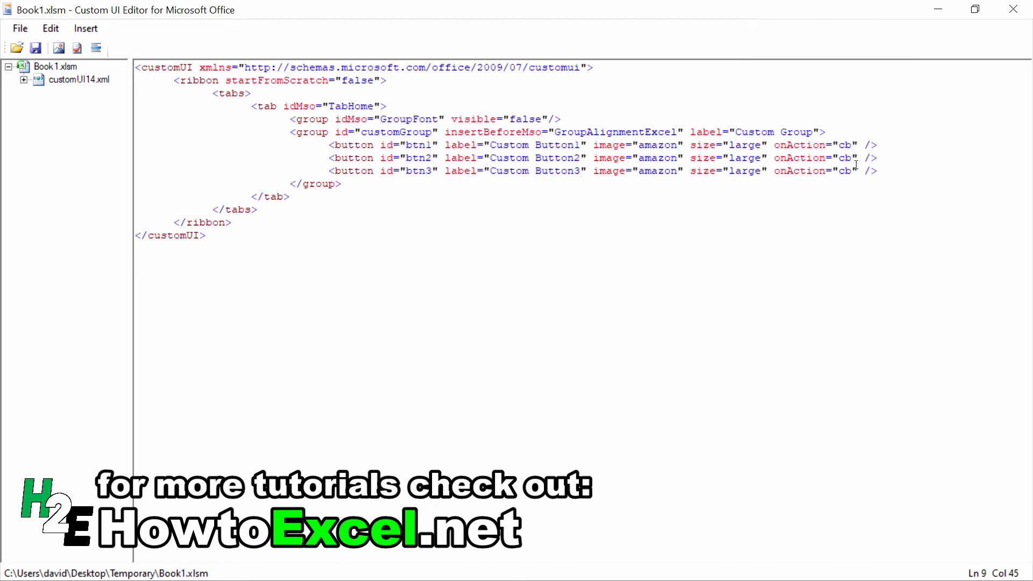
- Change the buttons' onAction callbacks to cb1, cb2 and cb3
click(855, 147)
text(1)
key(Down)
key(Left)
text(2)
key(Down)
key(Left)
text(3)
- Review the generated cb1–cb3 stubs, close Book1.xlsm, and switch to the Temporary folder in File Explorer
click(97, 48)
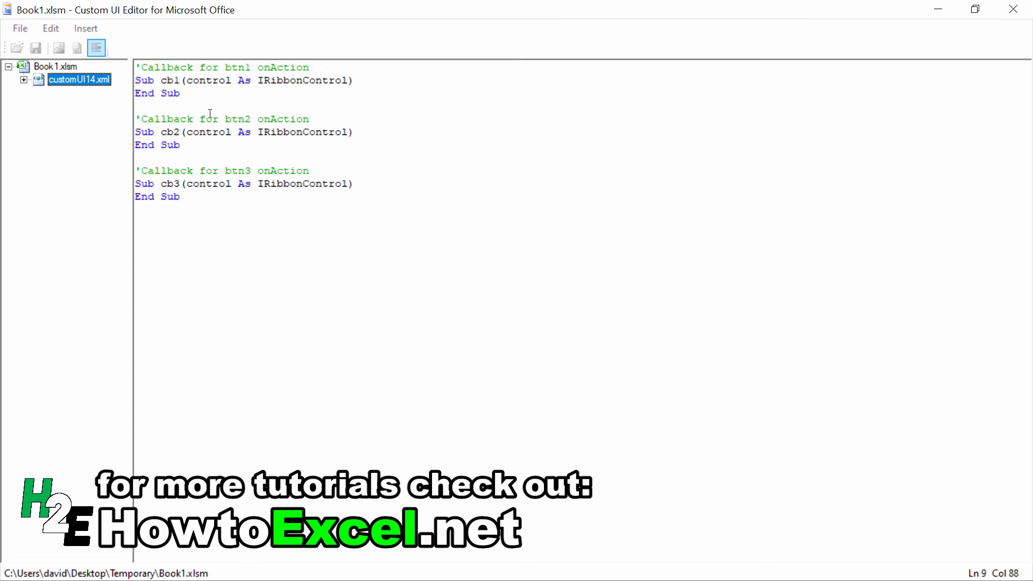
click(75, 67)
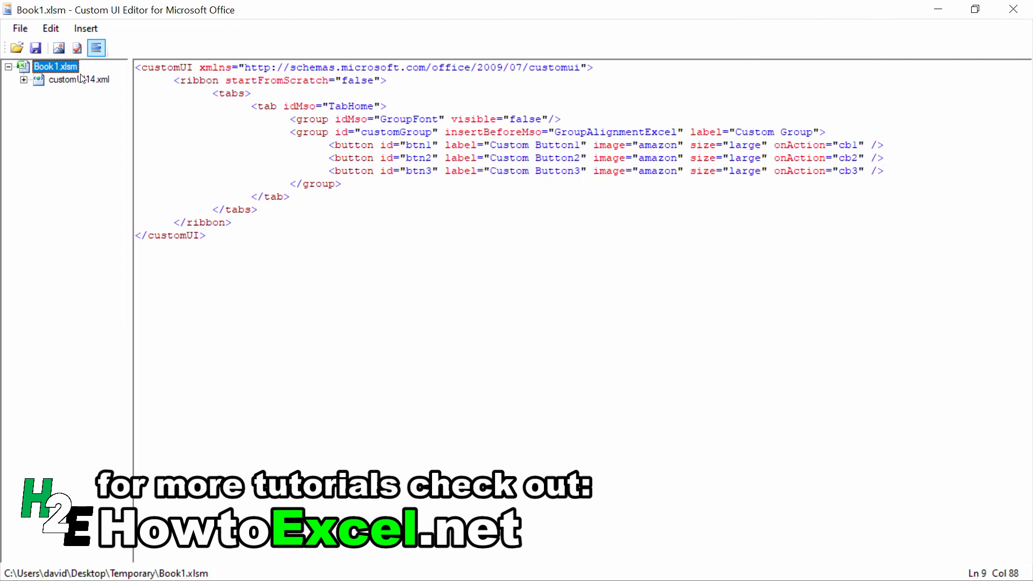
click(31, 34)
click(54, 106)
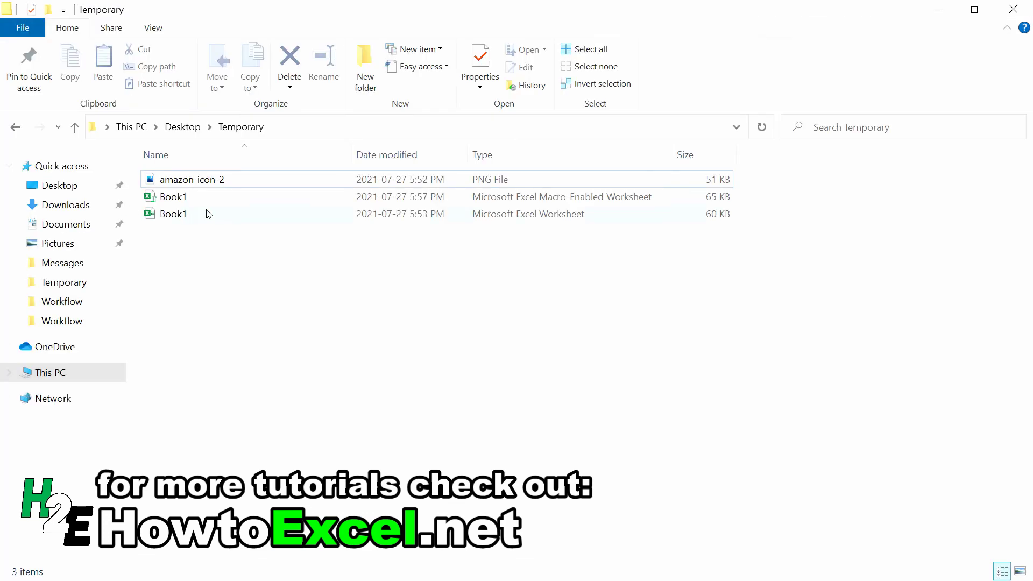
click(213, 202)
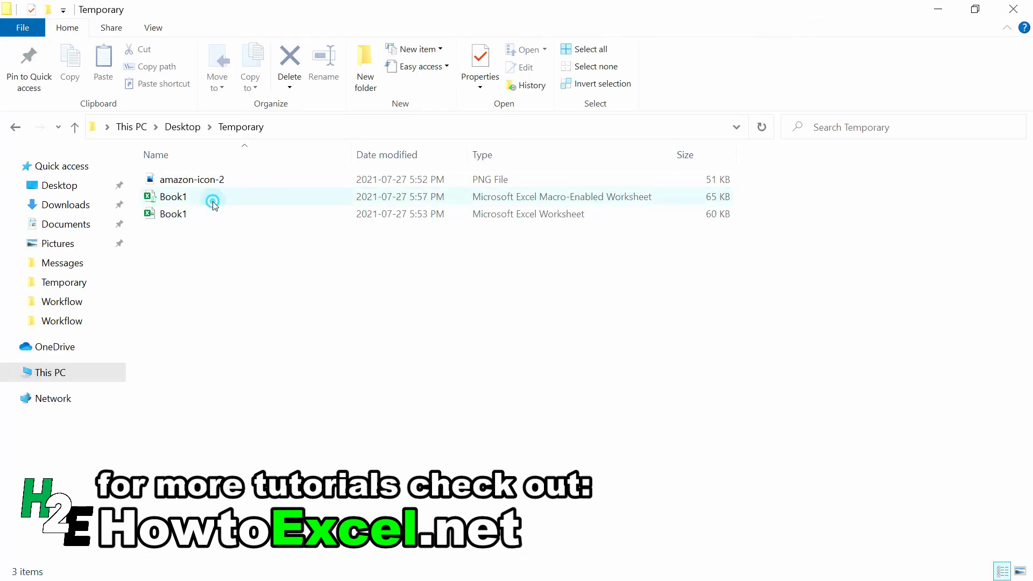
- Launch the macro-enabled Book1 from the Temporary folder in Excel
double_click(213, 202)
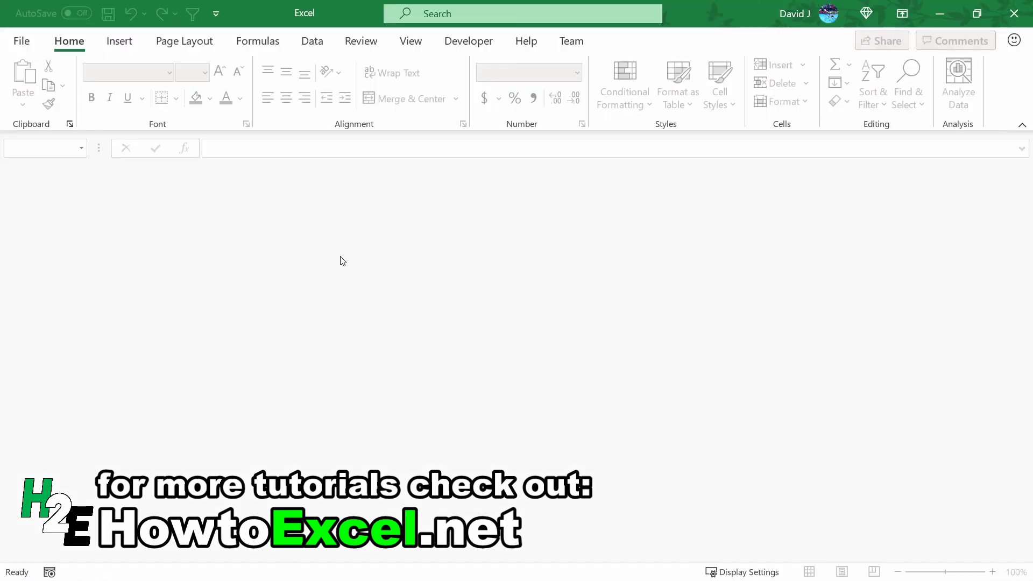